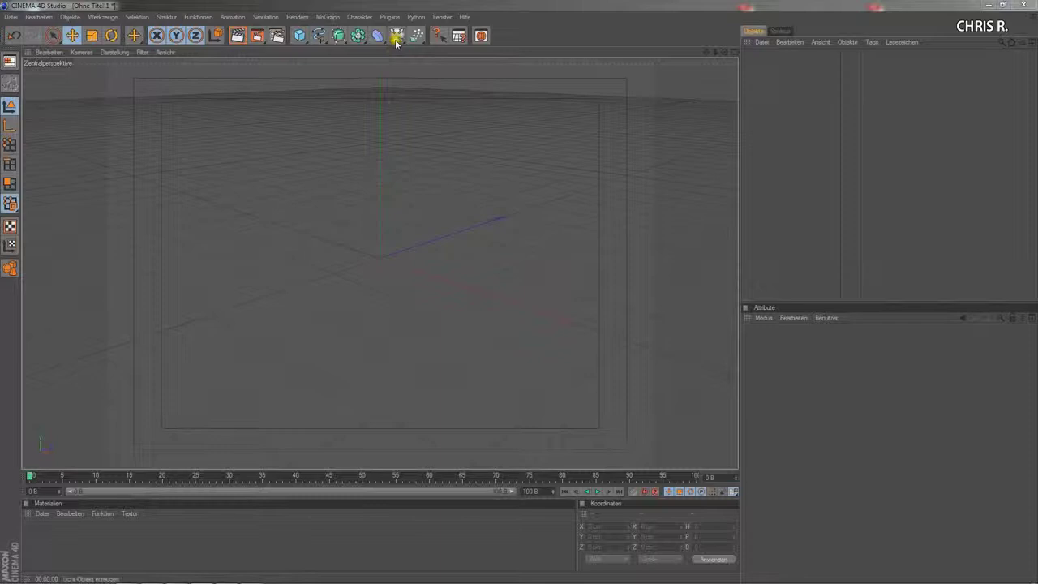
Add a 2000 × 2000 cm Boden floor from the Light toolbar palette.
drag(397, 37, 521, 121)
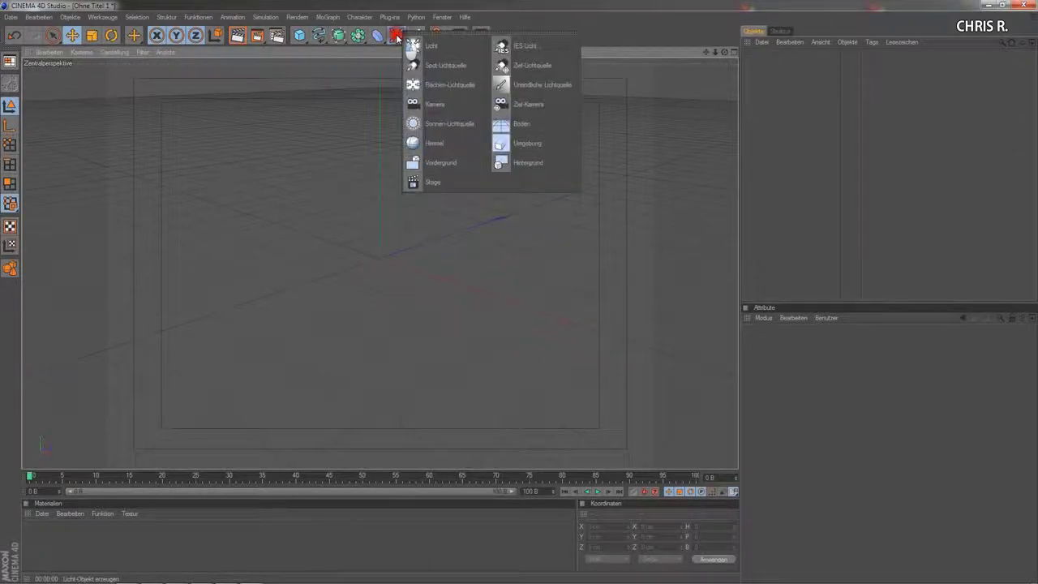
click(521, 121)
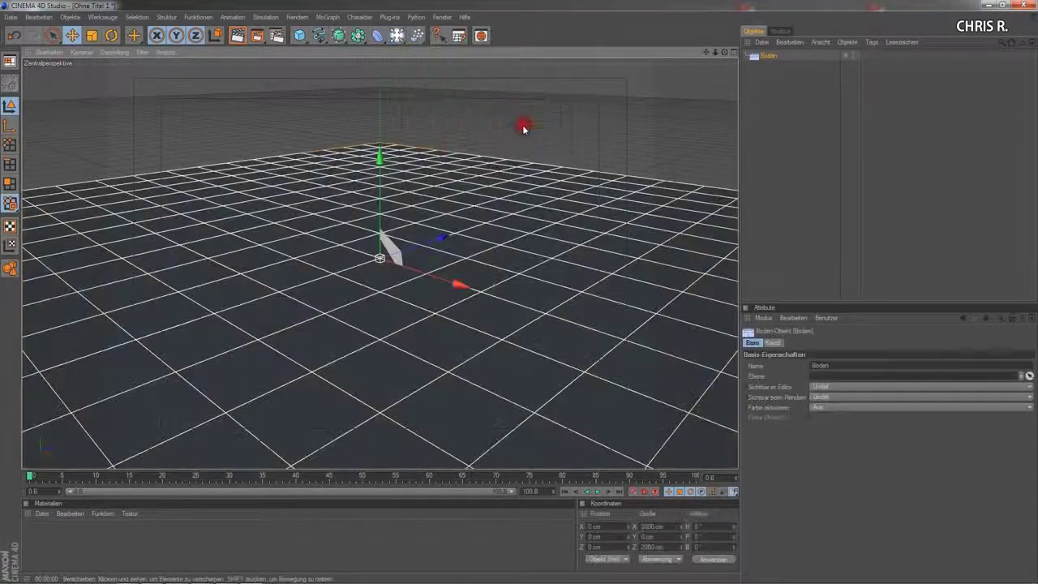
click(506, 121)
Create a Röhre tube and lift it to about Y 59 cm above the floor.
click(298, 37)
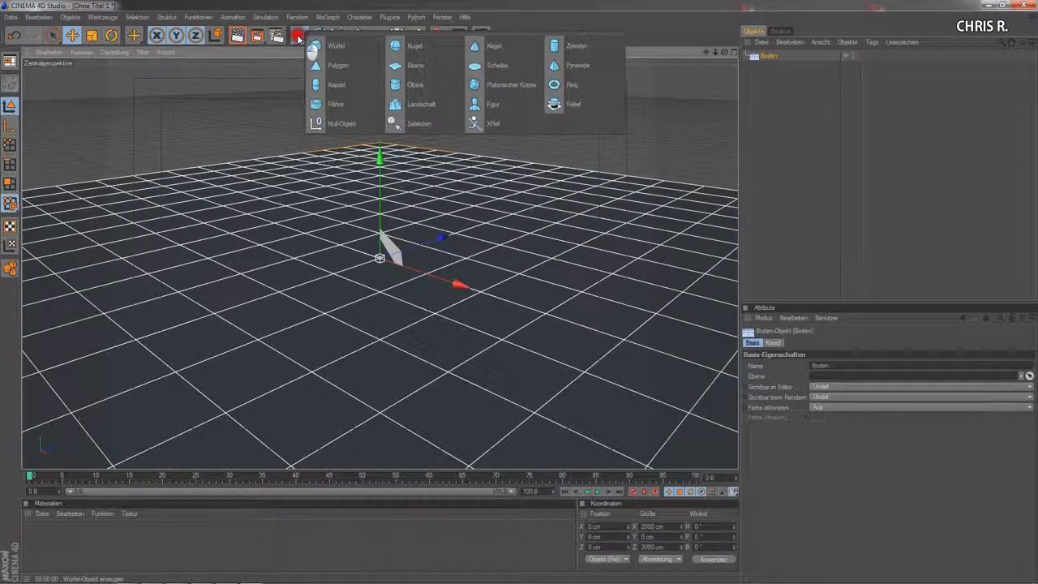
drag(298, 37, 371, 67)
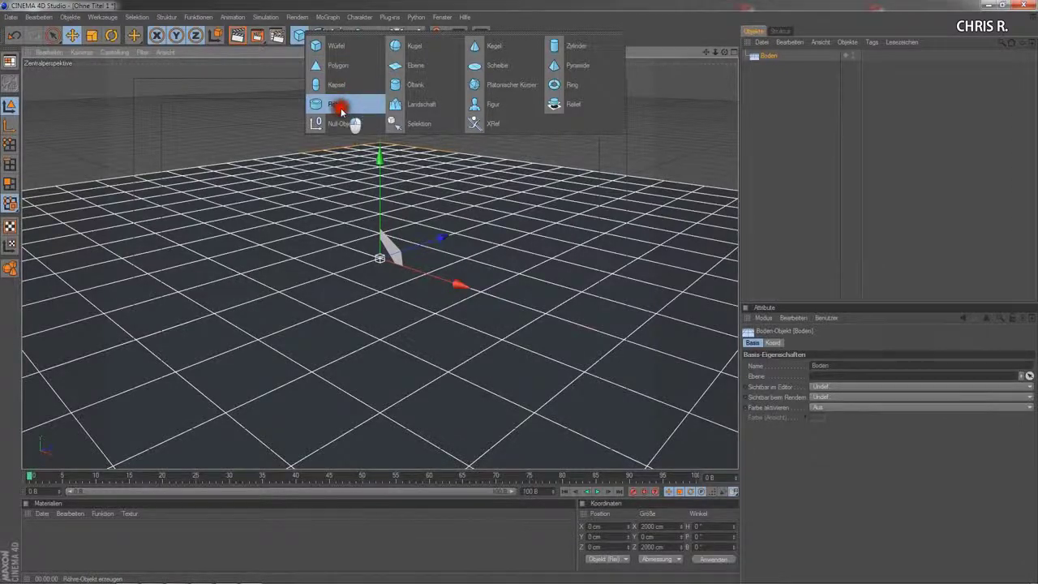
drag(371, 66, 339, 106)
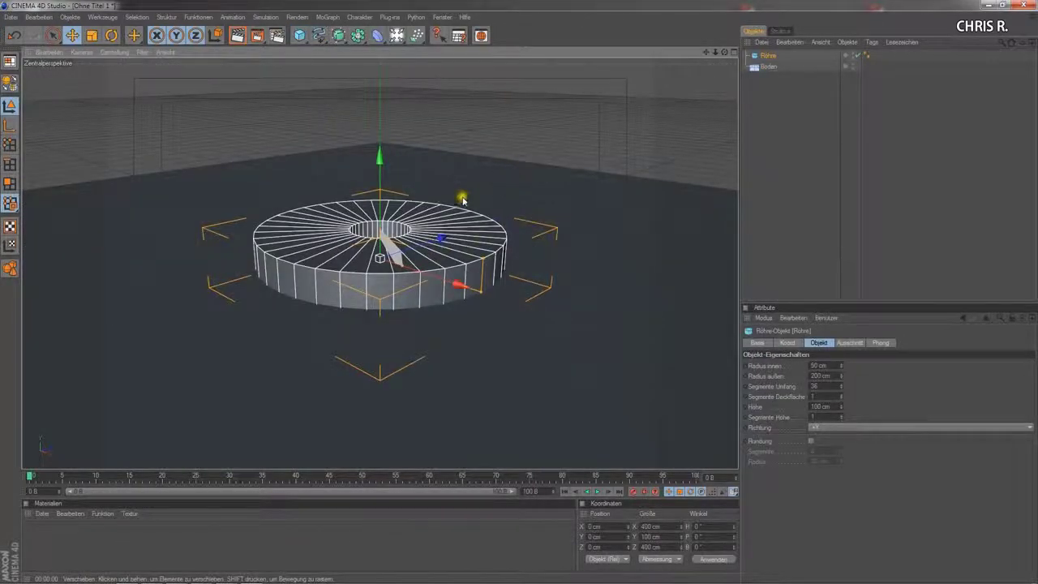
drag(391, 167, 519, 294)
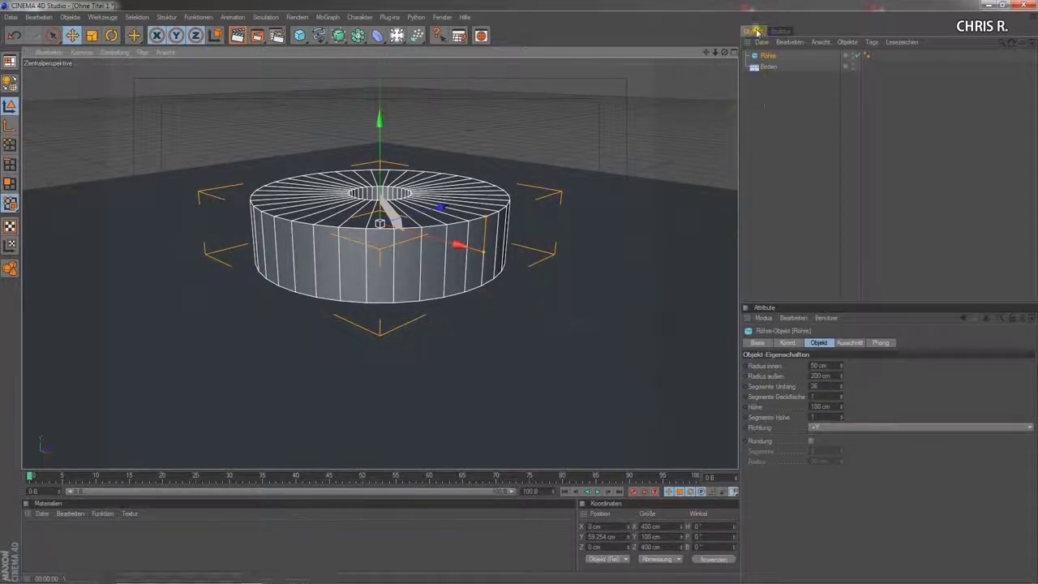
Set the Röhre's Höhe to 20 cm and Segmente Umfang to 12.
click(766, 59)
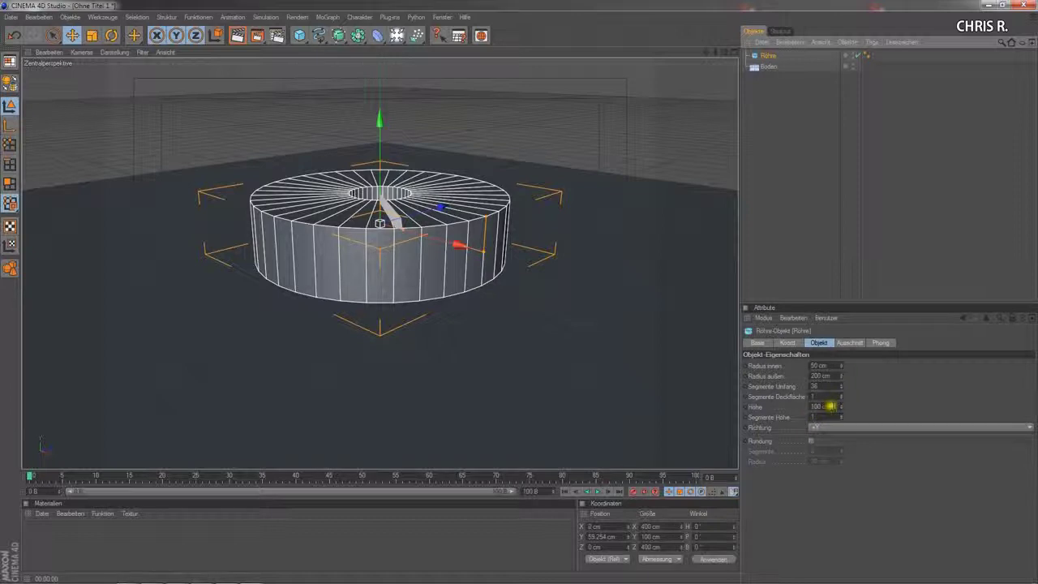
double_click(818, 407)
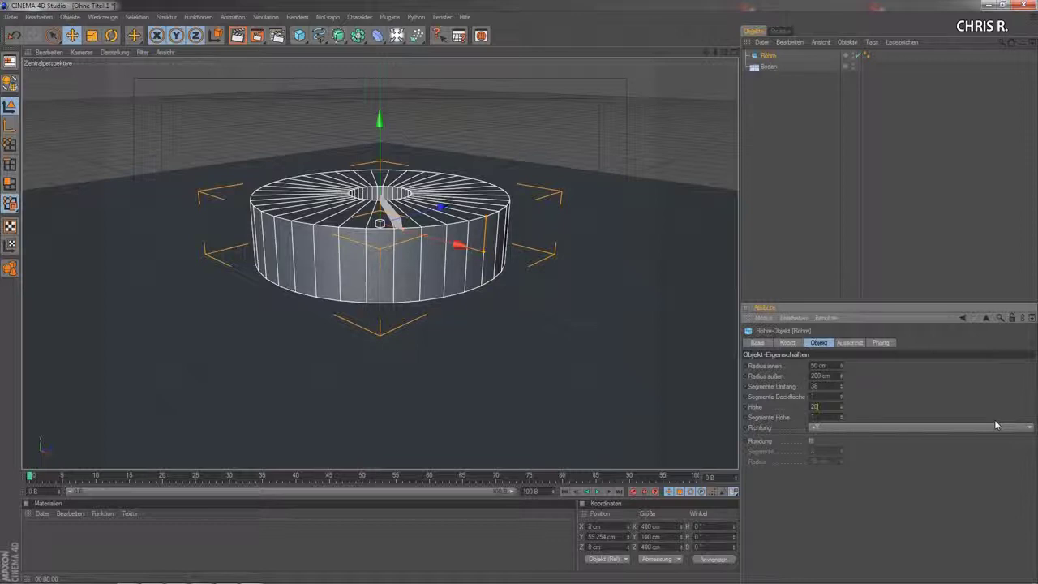
key(Return)
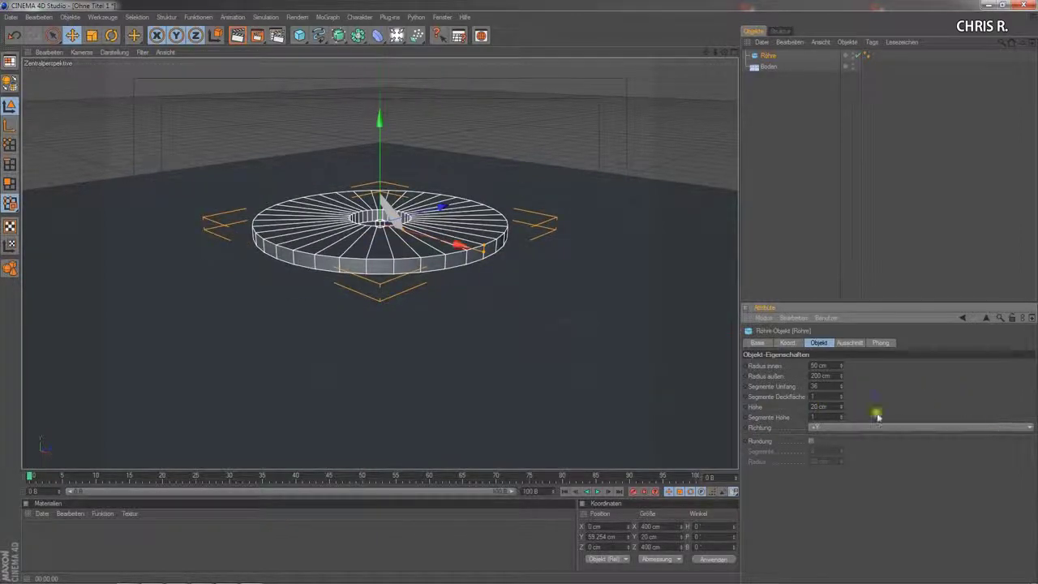
click(821, 386)
text(1)
text(2)
key(Return)
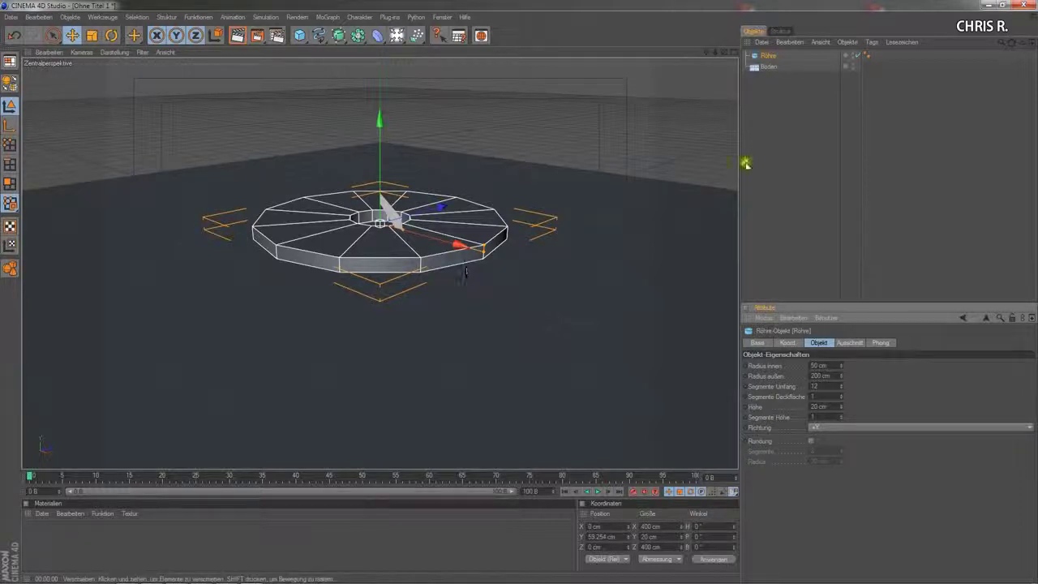
Tag both Röhre and Boden with Dynamics Body tags from the Dynamics-Tags menu.
click(804, 85)
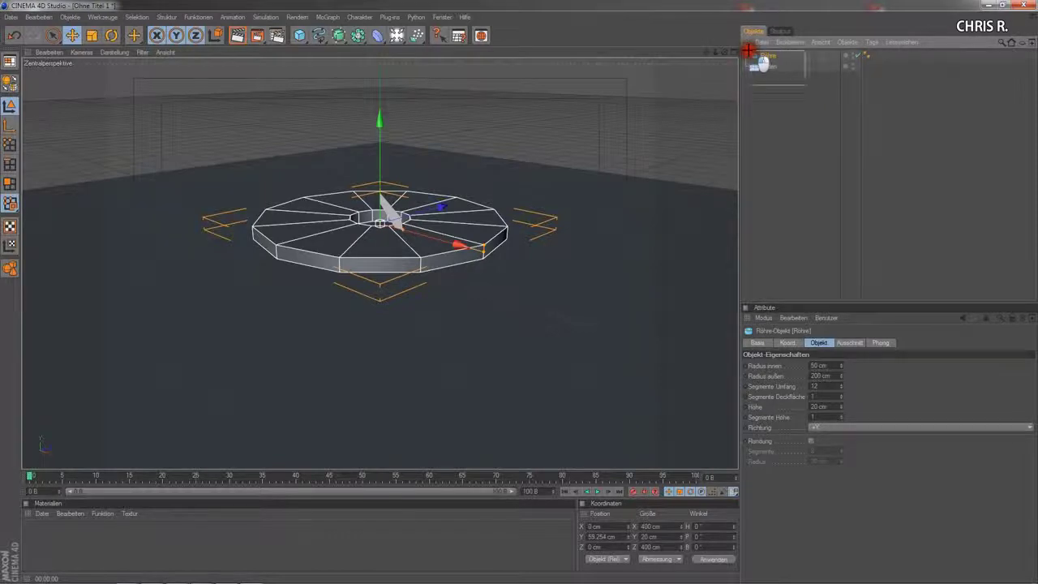
ctrl+click(766, 66)
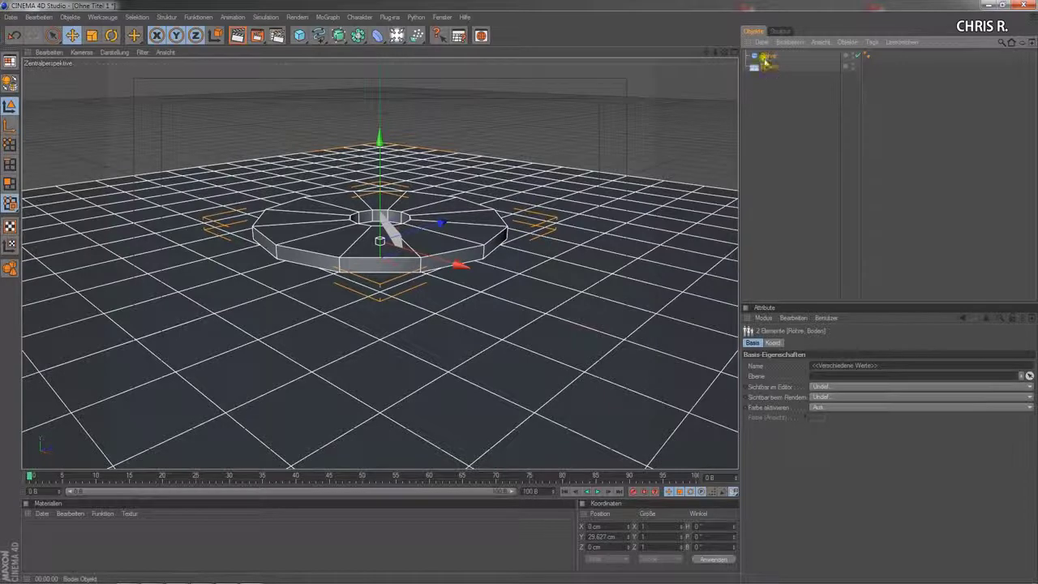
right_click(768, 59)
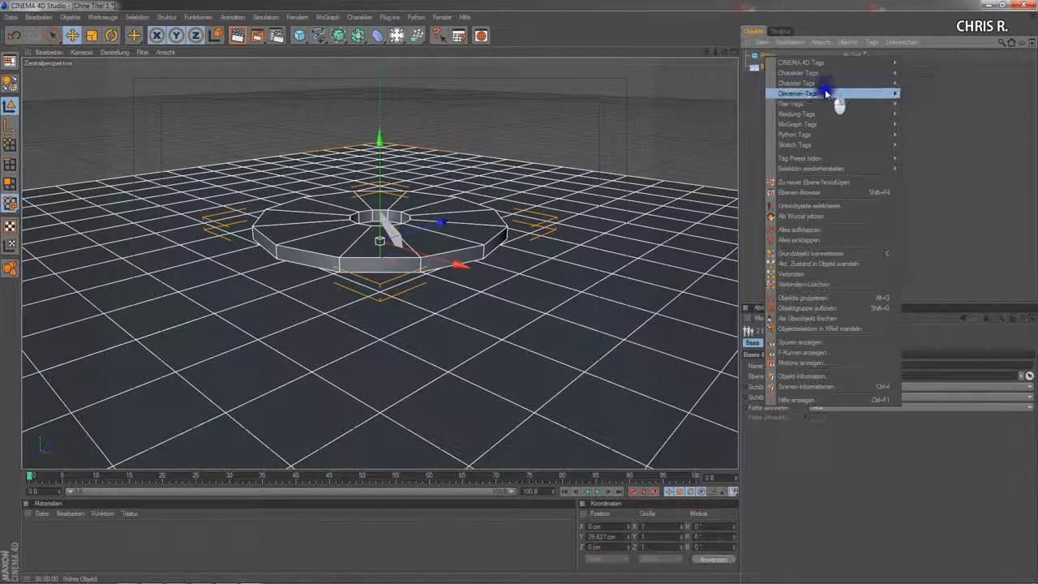
mouse_move(827, 93)
click(931, 92)
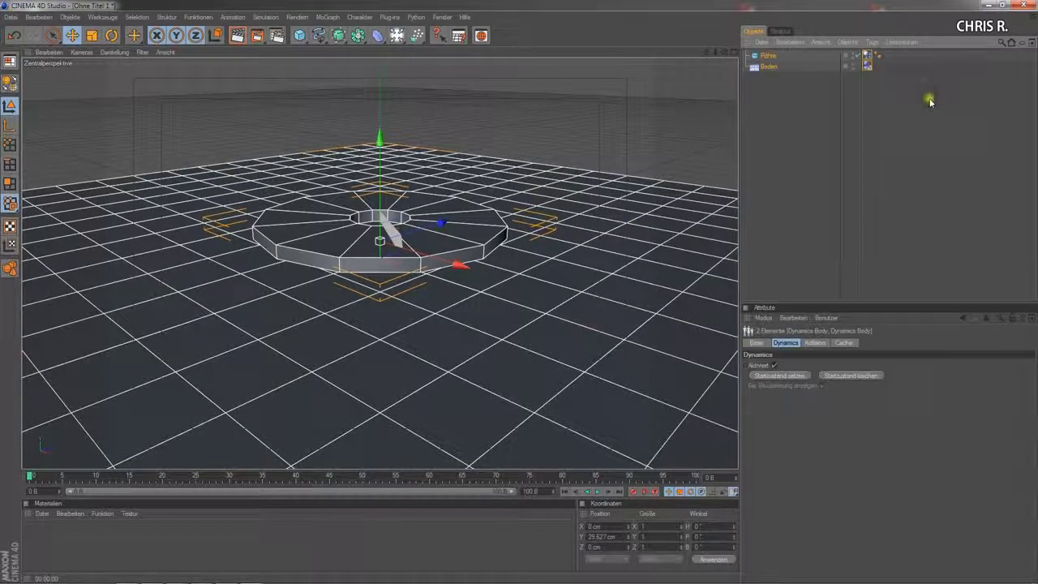
click(772, 87)
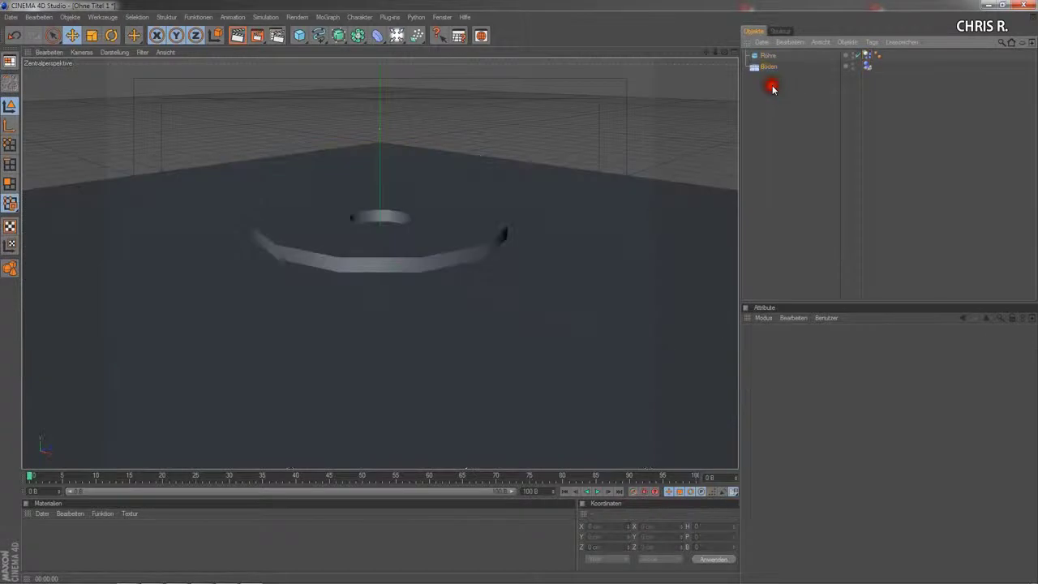
Change the Röhre Dynamics Body tag's Kollision Form to Bewegtes Mesh.
click(867, 67)
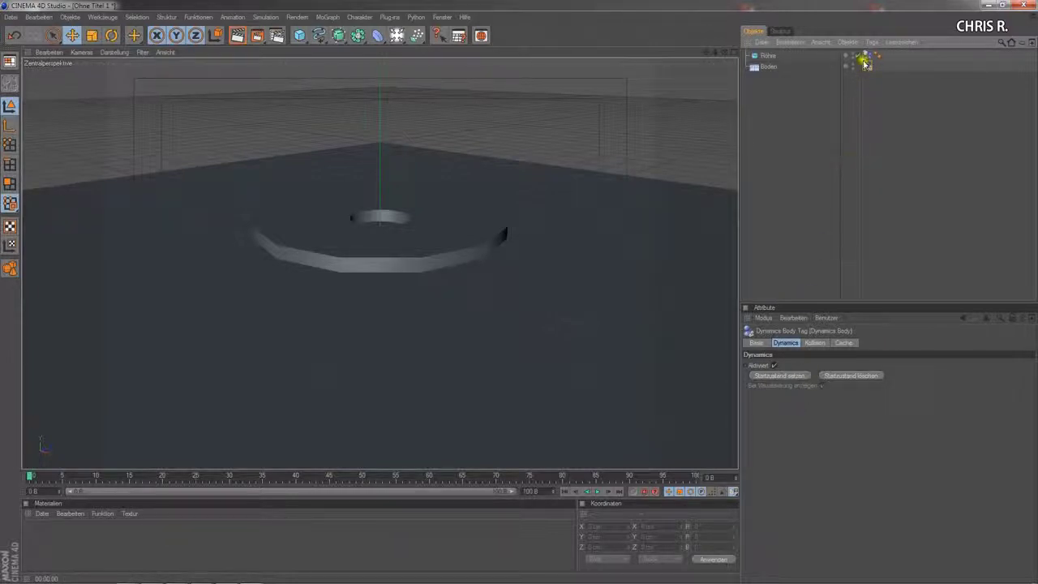
click(867, 58)
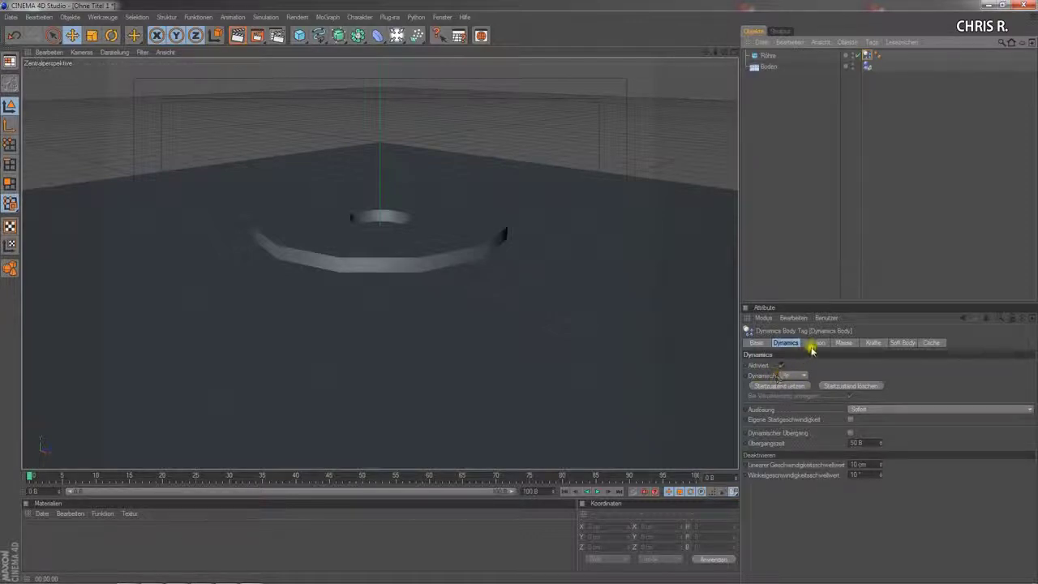
click(816, 343)
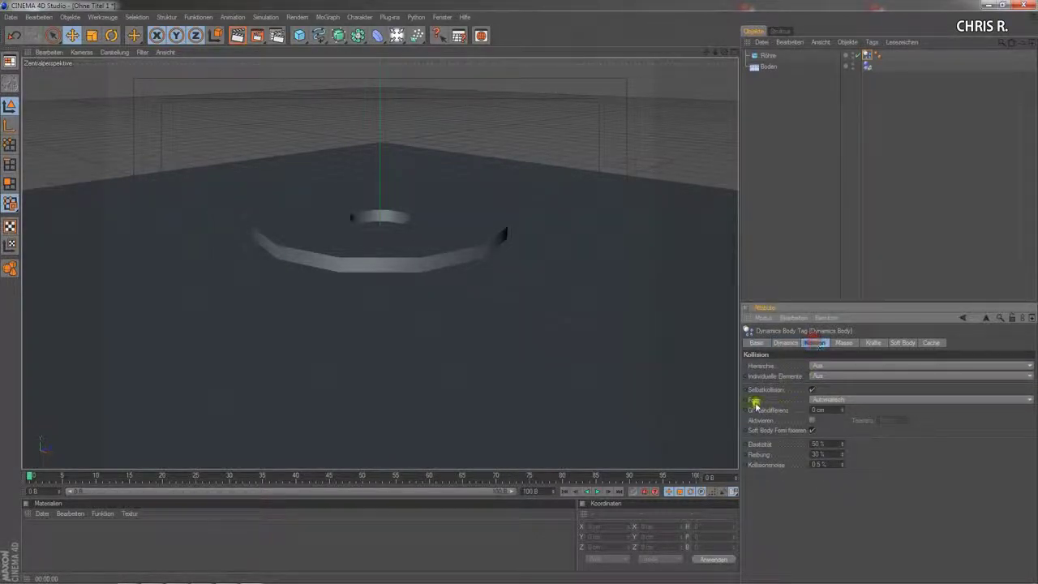
click(835, 399)
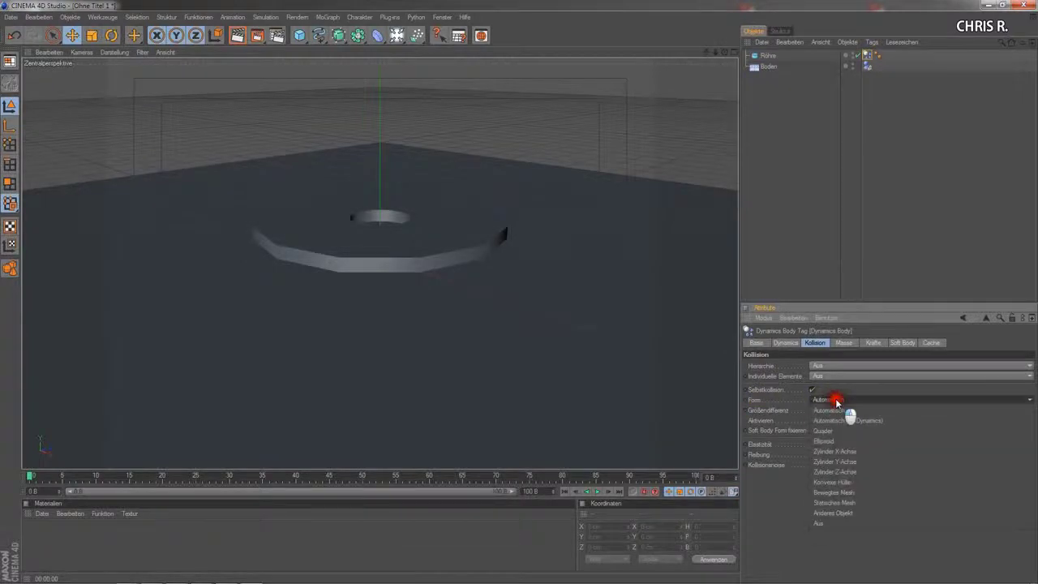
click(850, 491)
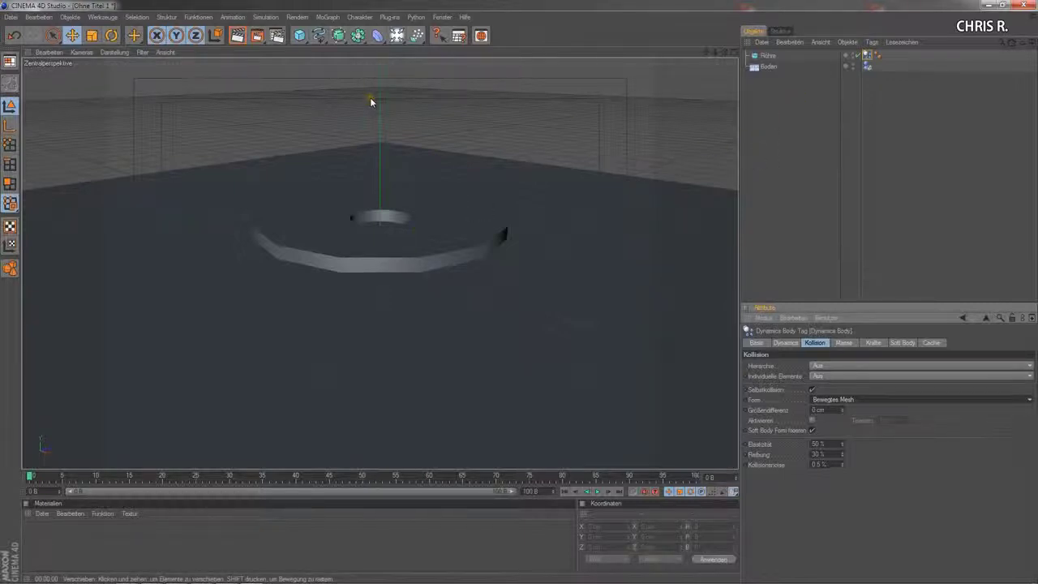
Insert a Motor connector via Simulation > Dynamics > Motor.
drag(370, 100, 265, 97)
click(265, 17)
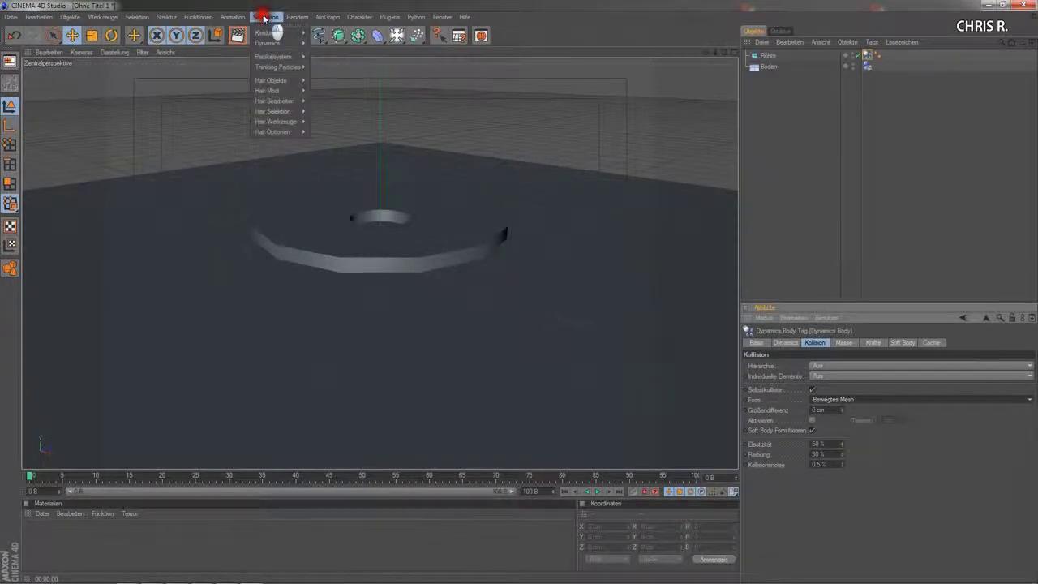
click(335, 84)
click(339, 123)
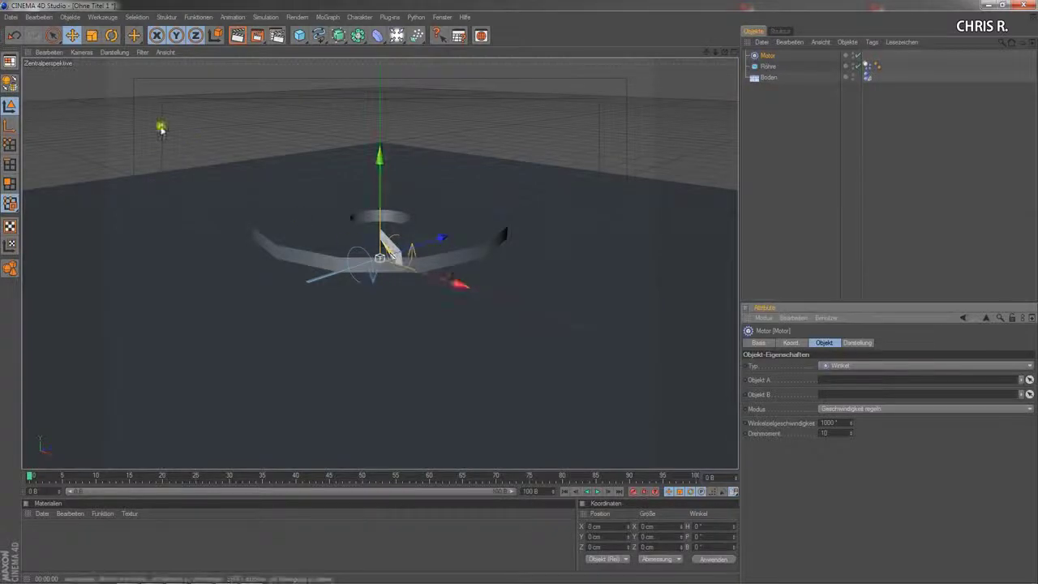
Rotate the Motor to P 90° and orbit the view to confirm its upright axis.
click(112, 37)
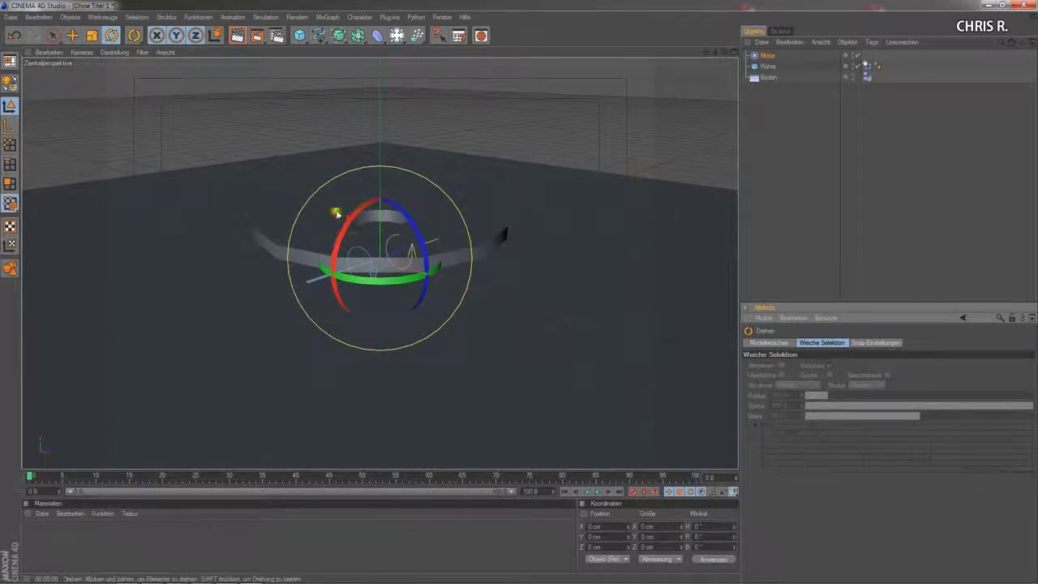
mouse_move(353, 216)
mouse_down()
mouse_move(335, 267)
mouse_move(344, 305)
mouse_up()
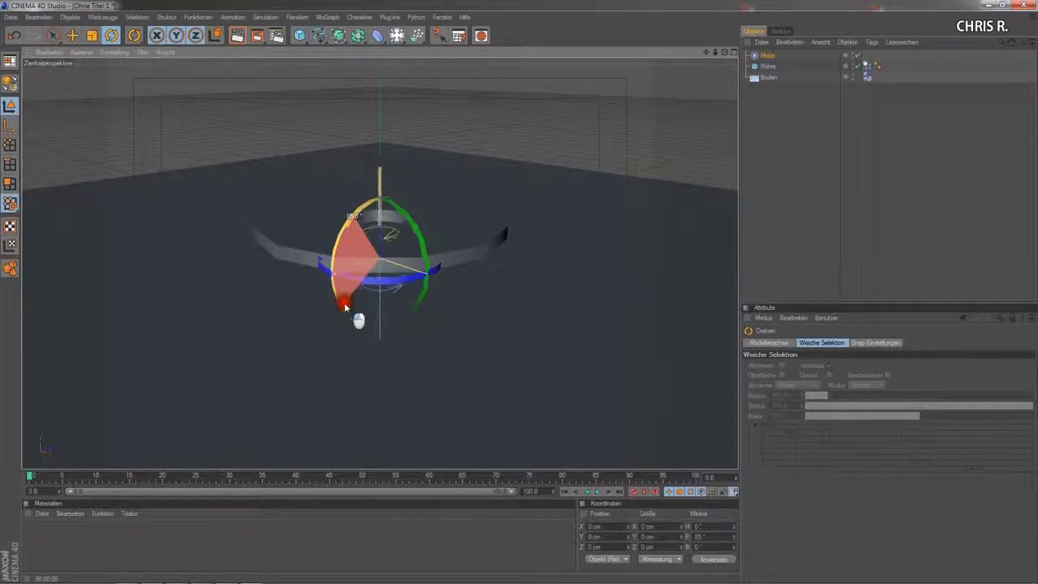
alt+drag(519, 291, 517, 280)
mouse_move(379, 260)
alt+mouse_down()
mouse_move(387, 194)
mouse_move(381, 213)
alt+mouse_up()
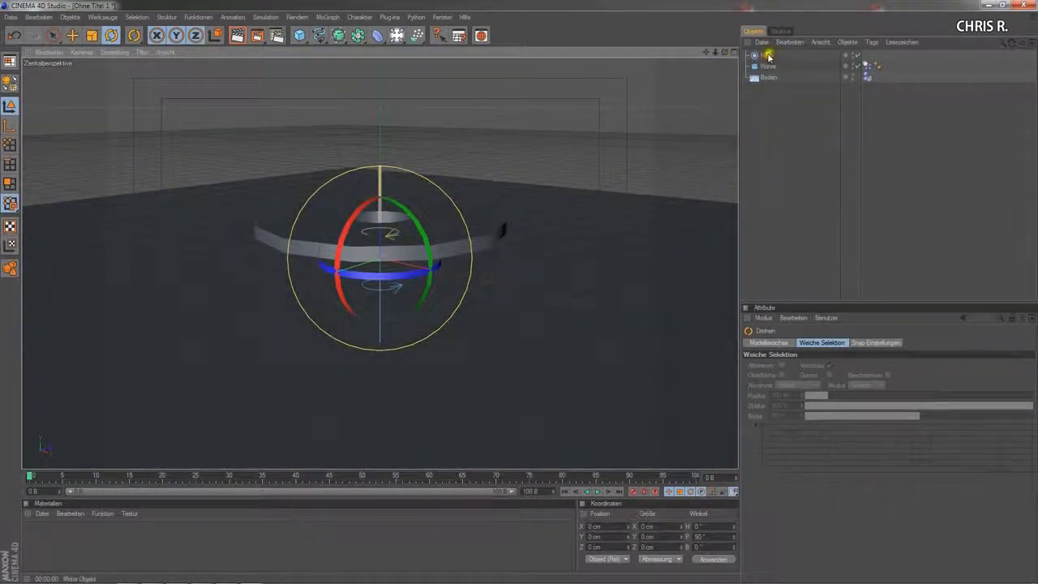
Link Röhre as the Motor's Objekt A and Boden as its Objekt B.
click(767, 56)
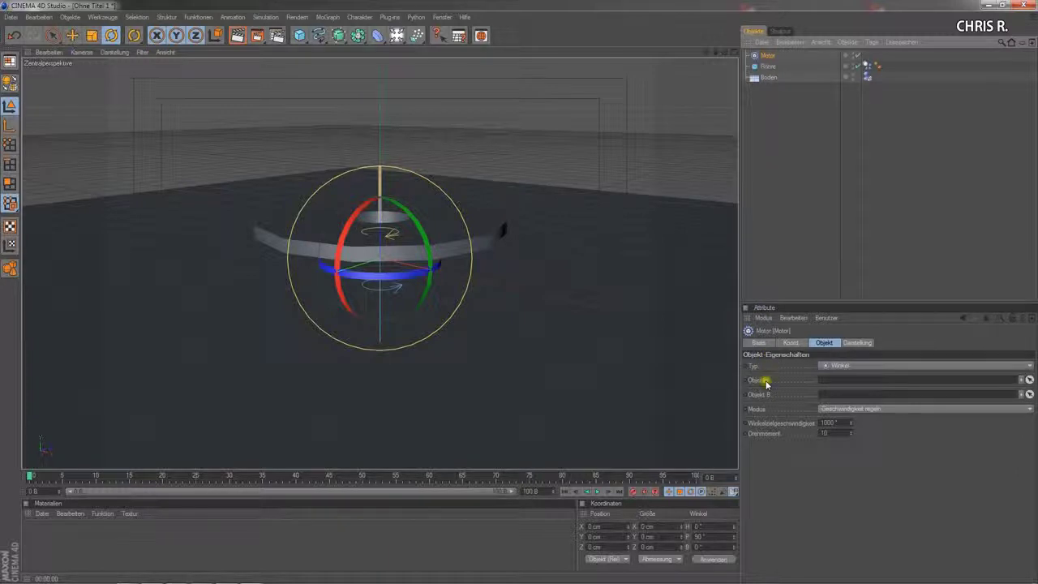
click(828, 381)
click(832, 394)
drag(767, 66, 823, 381)
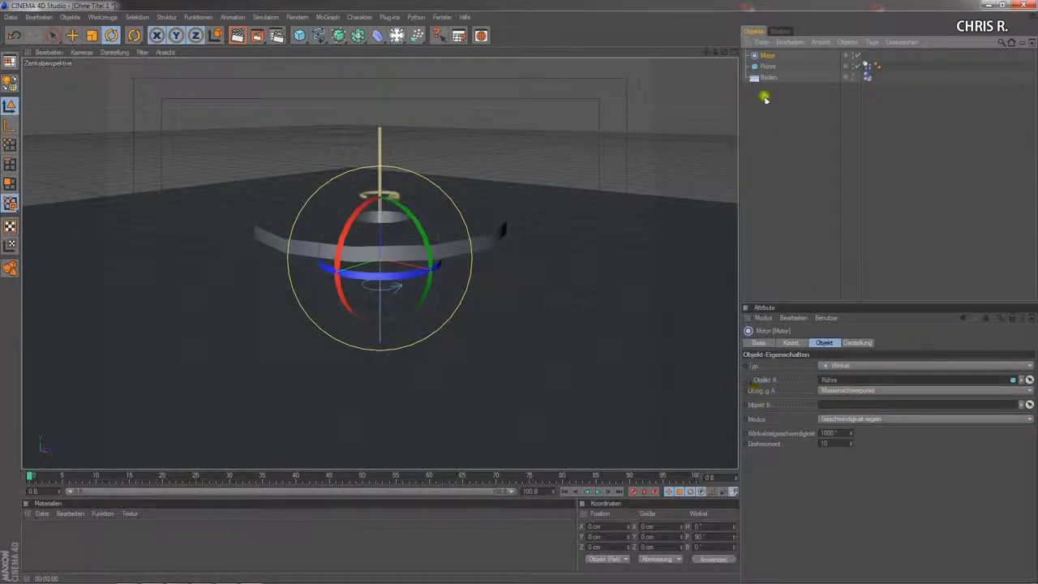
click(766, 78)
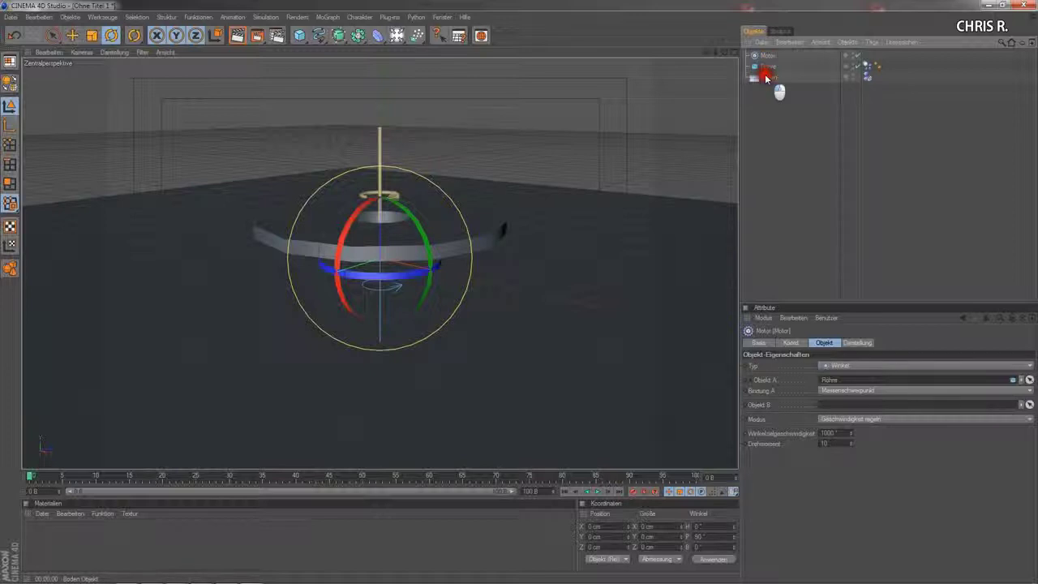
mouse_move(766, 78)
mouse_down()
mouse_move(823, 314)
mouse_move(832, 404)
mouse_up()
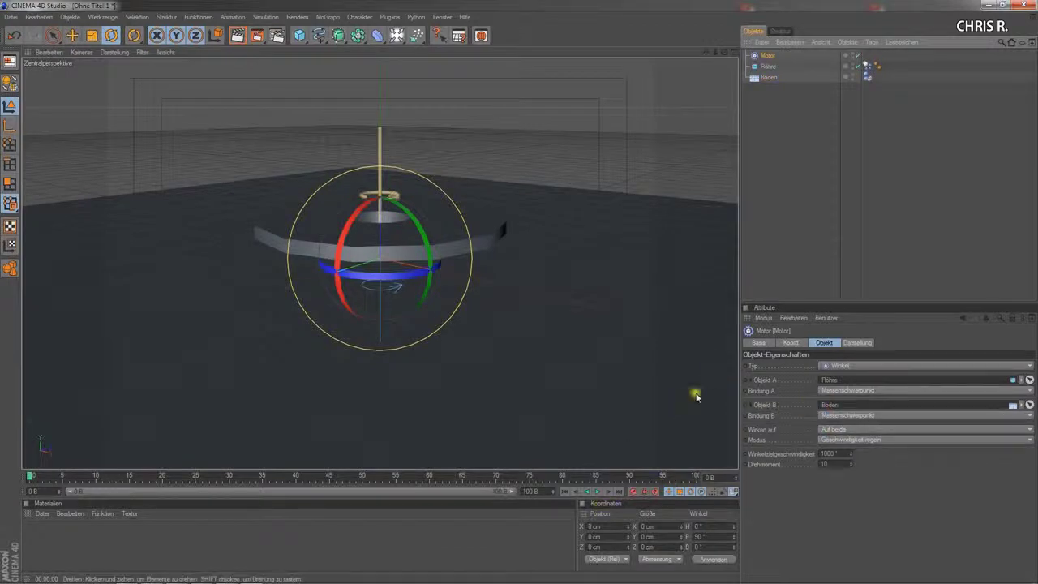
Play the scene to test the spin and confirm the Motor's 1000° target angular velocity.
click(598, 493)
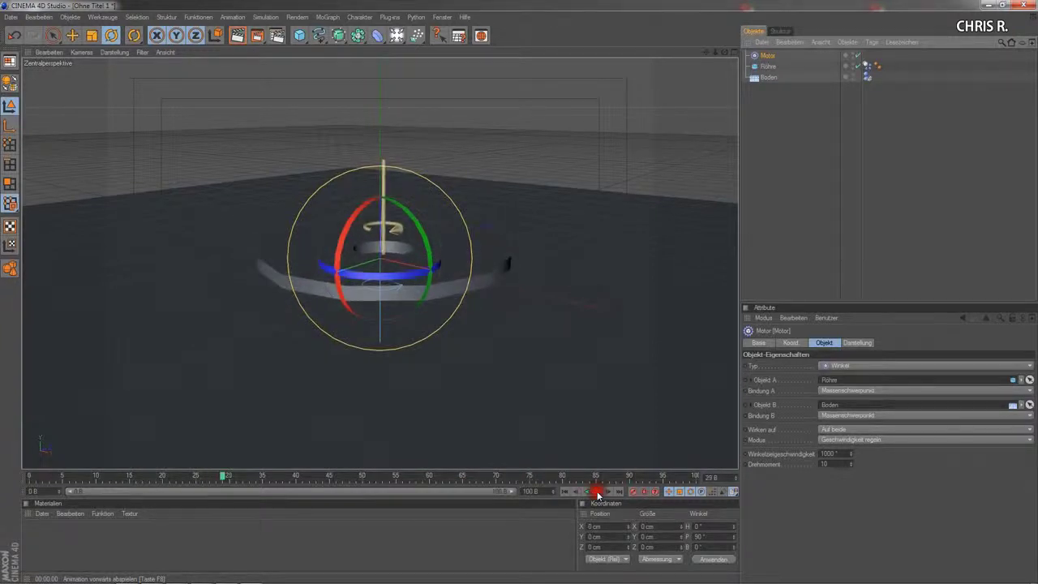
click(769, 57)
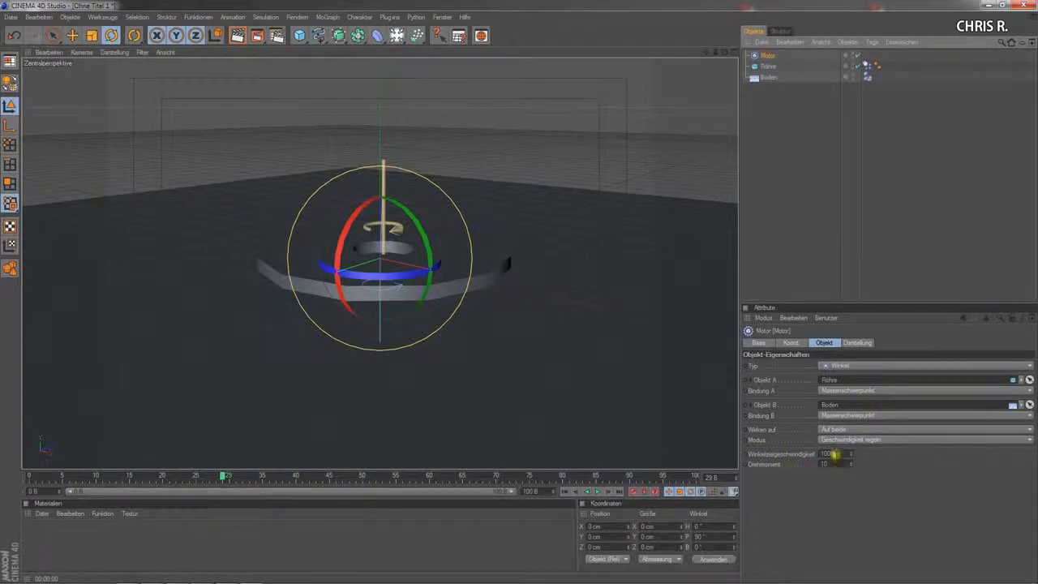
key(Return)
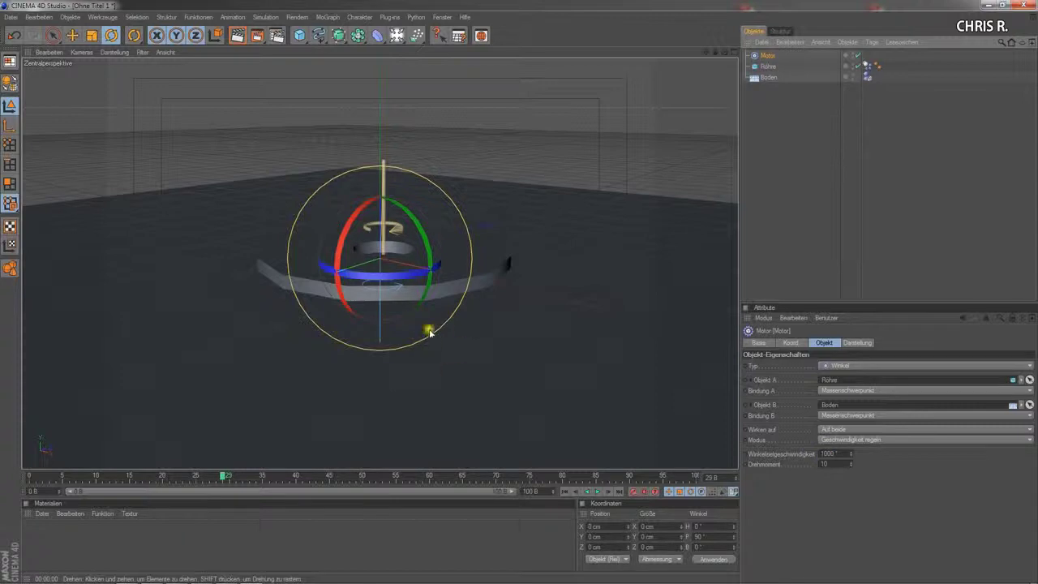
Adjust the view and select the Röhre tube.
alt+drag(519, 292, 519, 292)
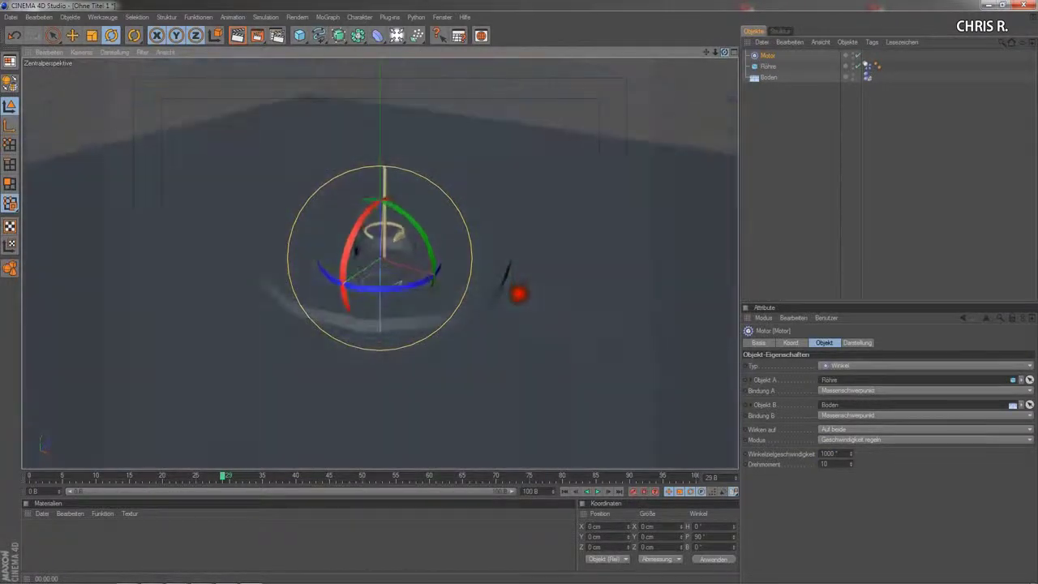
drag(724, 52, 727, 54)
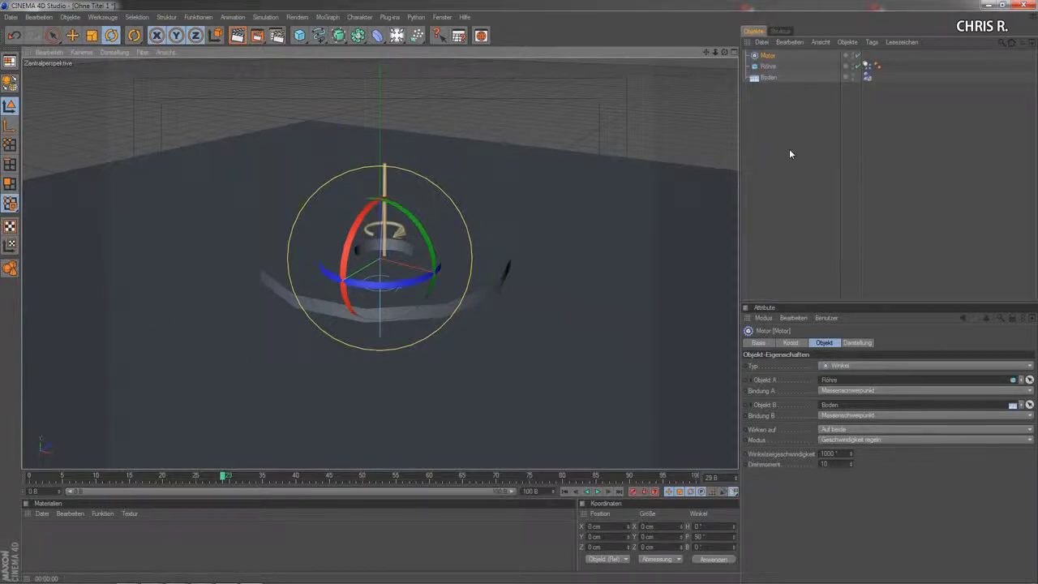
mouse_move(768, 67)
mouse_down()
mouse_move(778, 79)
mouse_move(767, 70)
mouse_up()
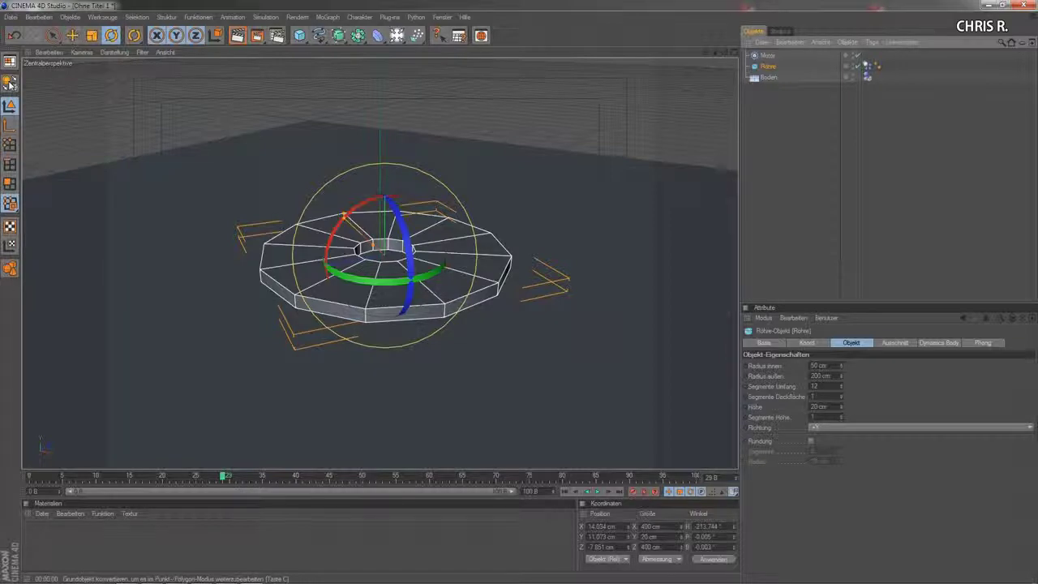
Convert Röhre to an editable polygon object and switch to Polygone bearbeiten mode.
click(9, 84)
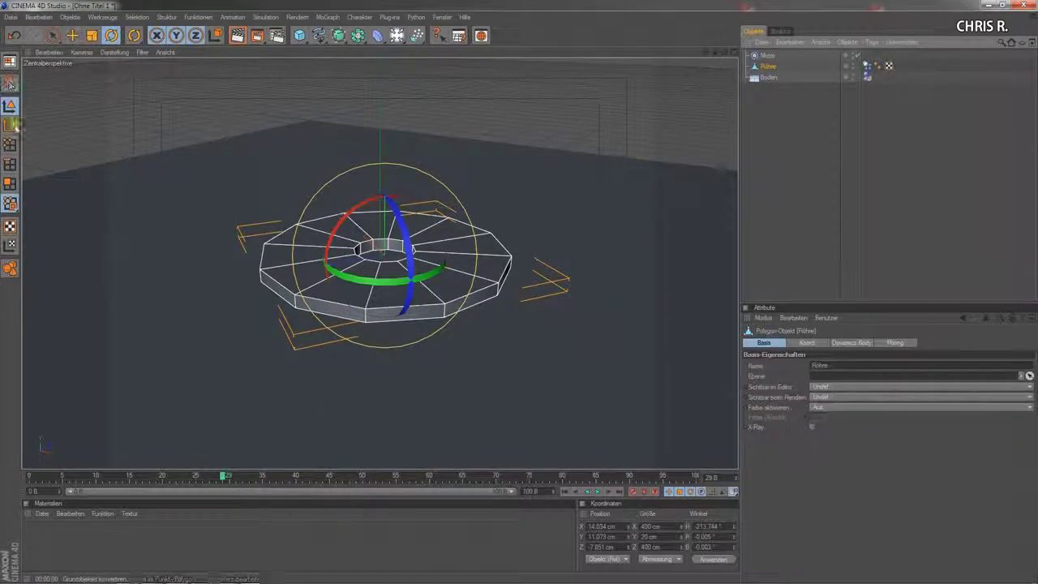
click(10, 185)
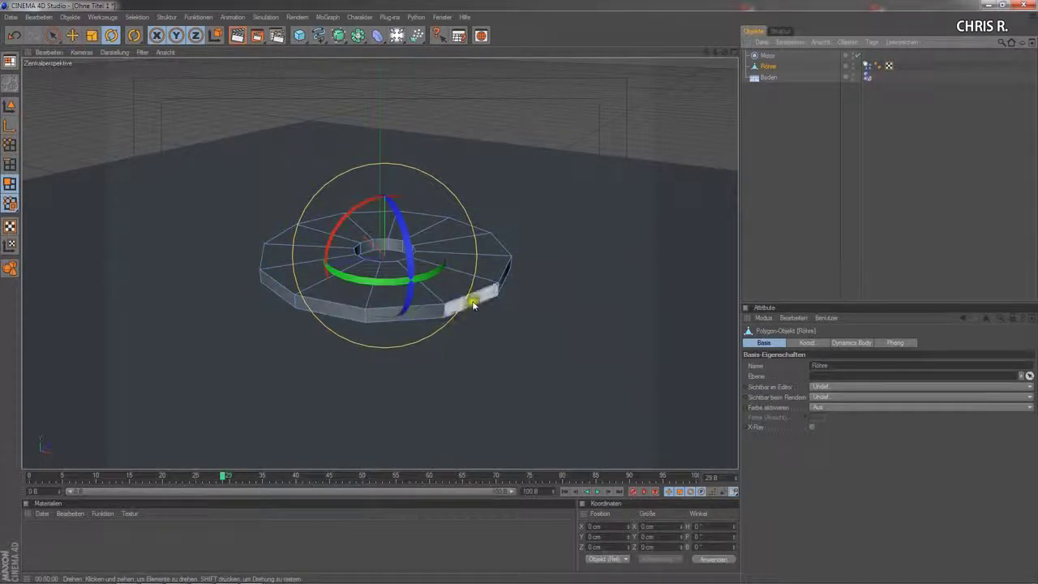
Undo the stray tube rotation and loop-select the Röhre tube's outer rim faces.
drag(384, 317, 505, 278)
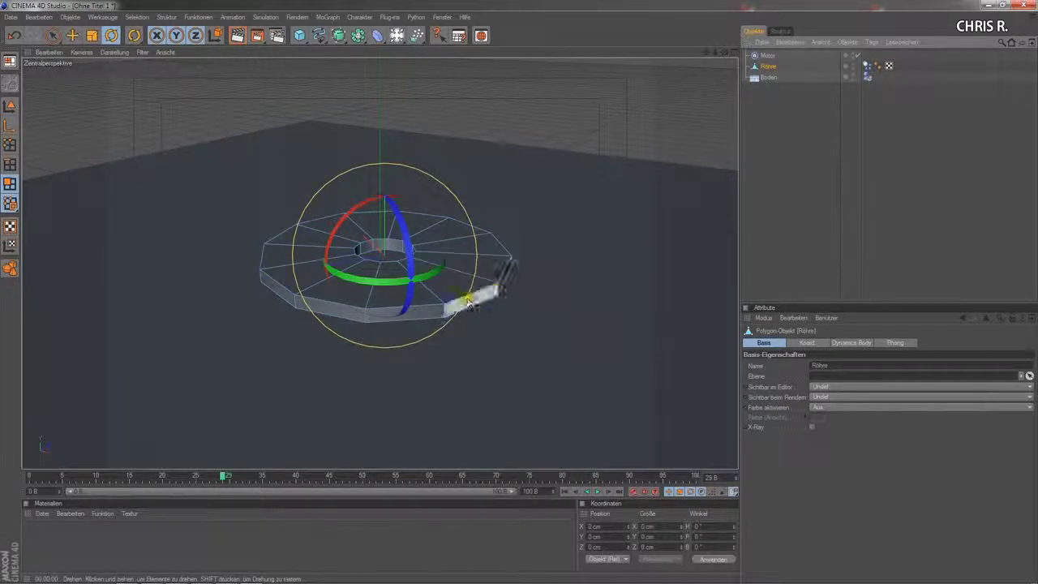
key(ctrl+z)
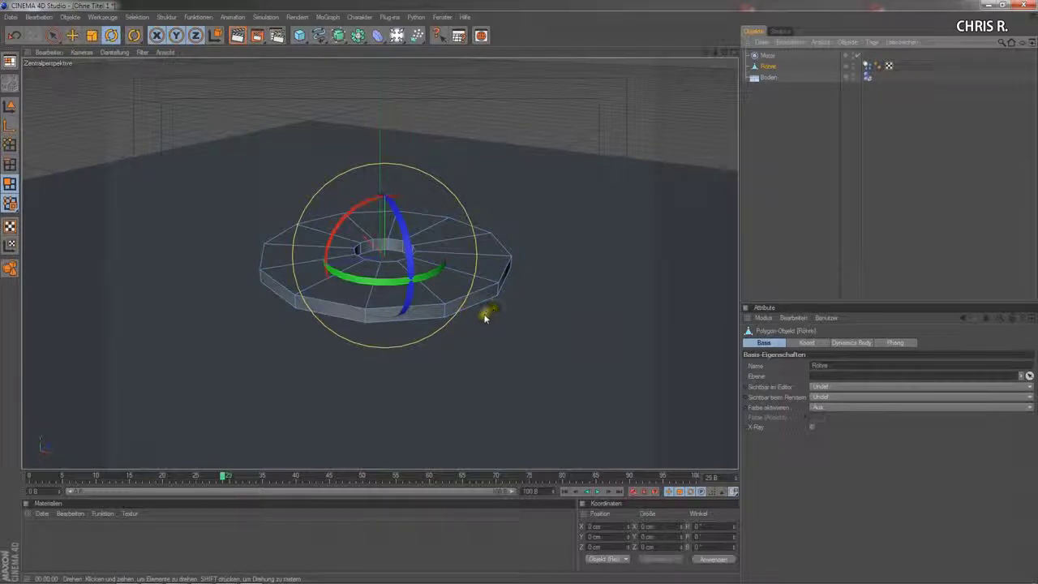
key(u)
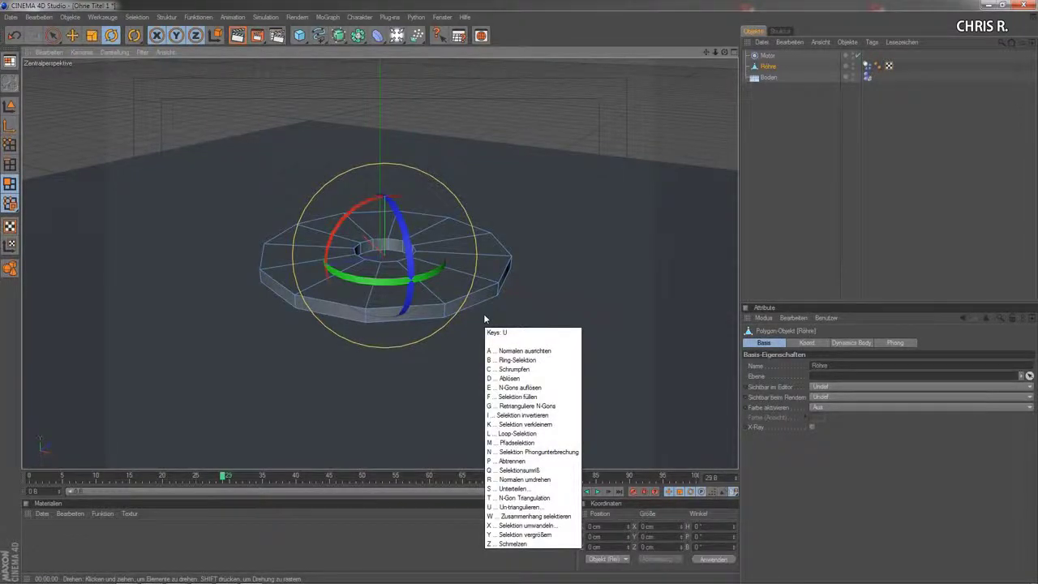
key(l)
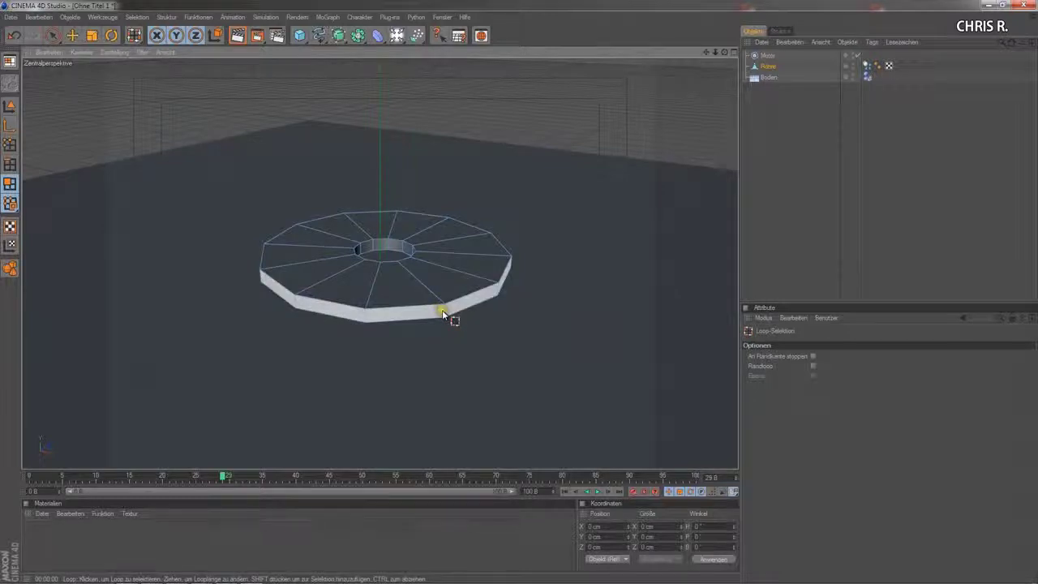
click(442, 310)
click(444, 311)
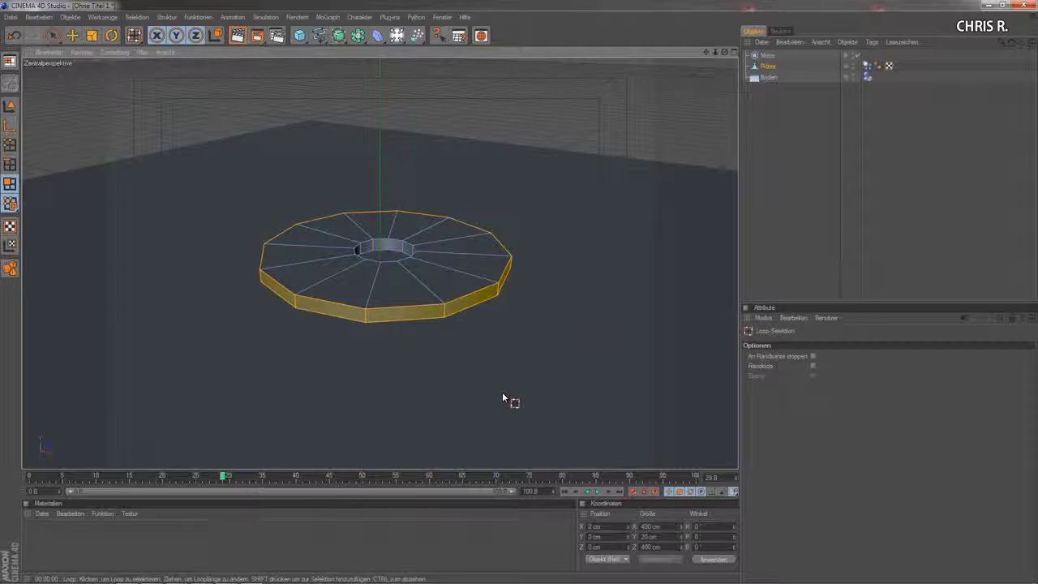
Inset the rim faces about 5.7 cm with Gruppen erhalten unchecked, so each face insets separately.
key(i)
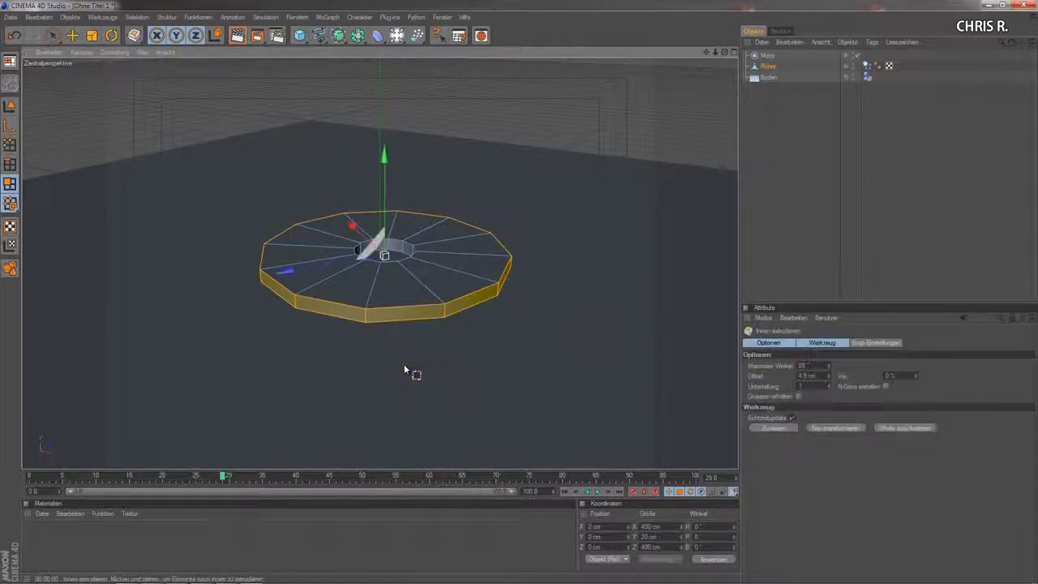
drag(404, 366, 461, 359)
click(795, 398)
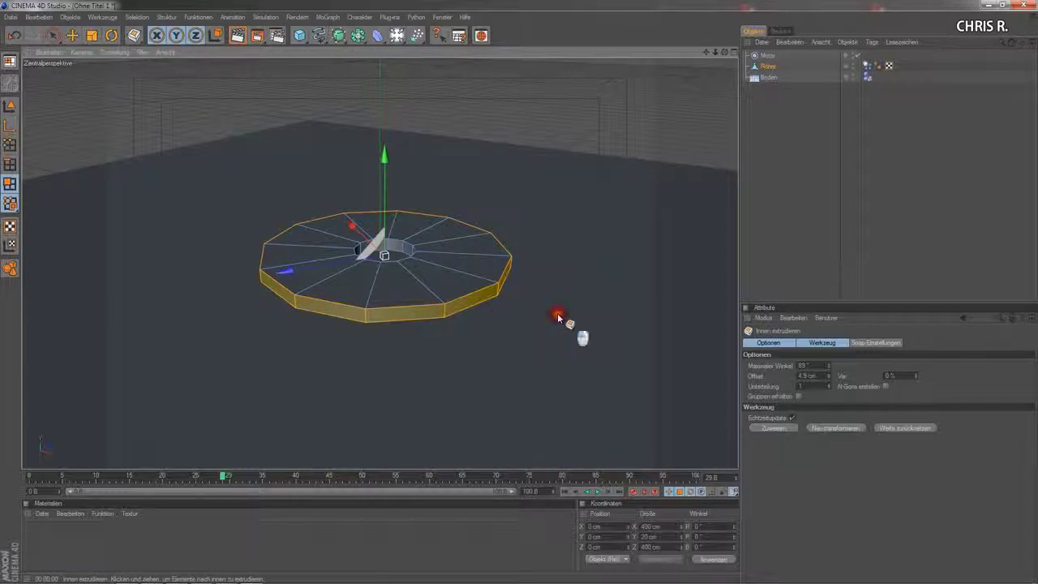
drag(557, 313, 519, 292)
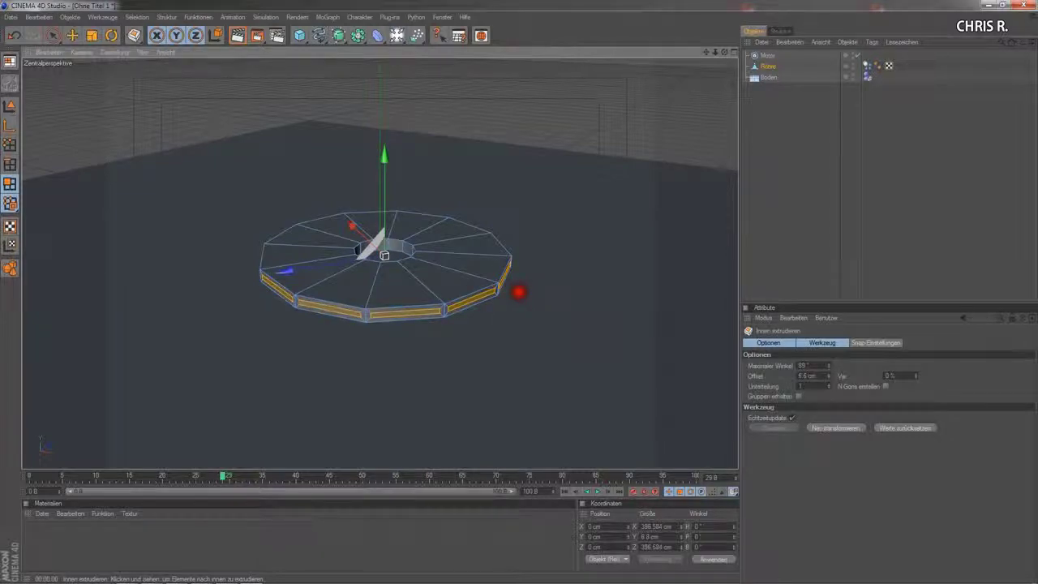
drag(519, 291, 558, 317)
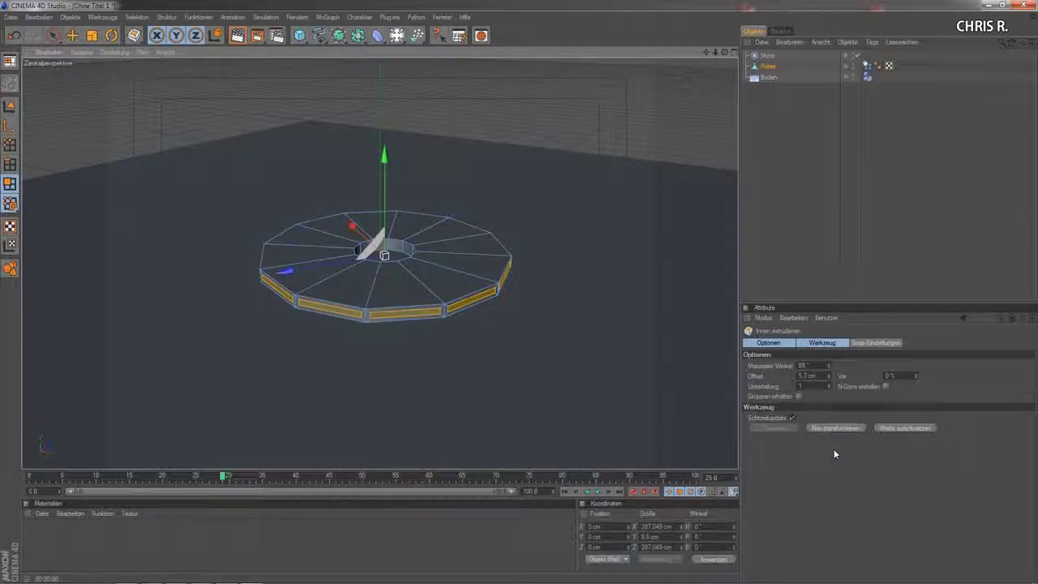
click(799, 397)
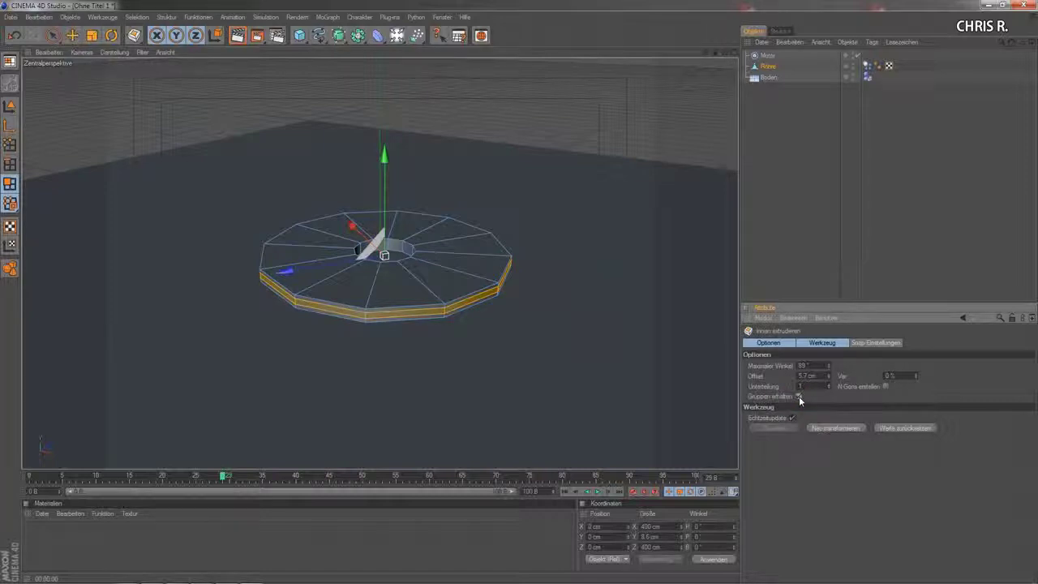
click(799, 397)
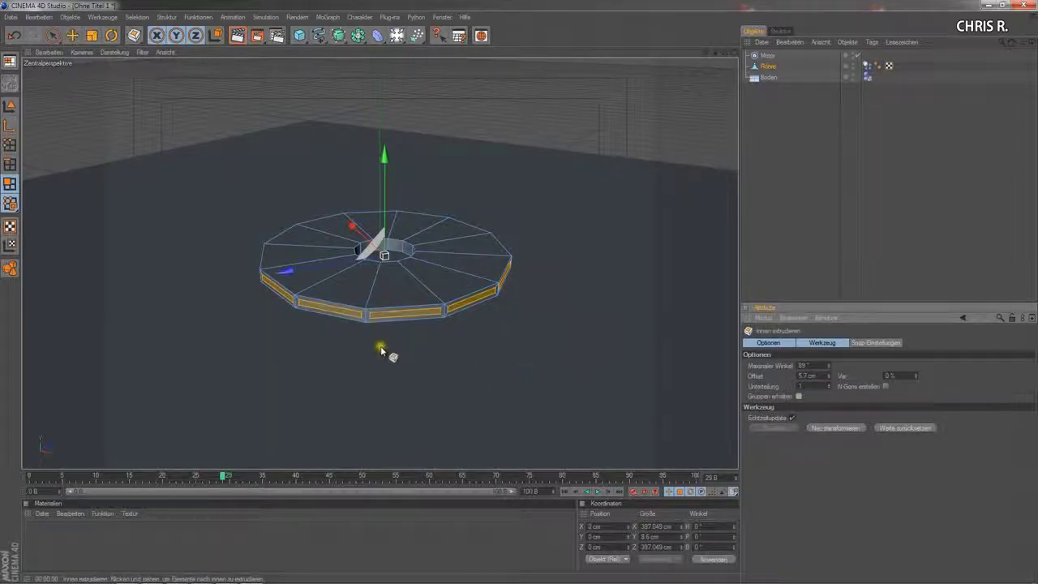
key(d)
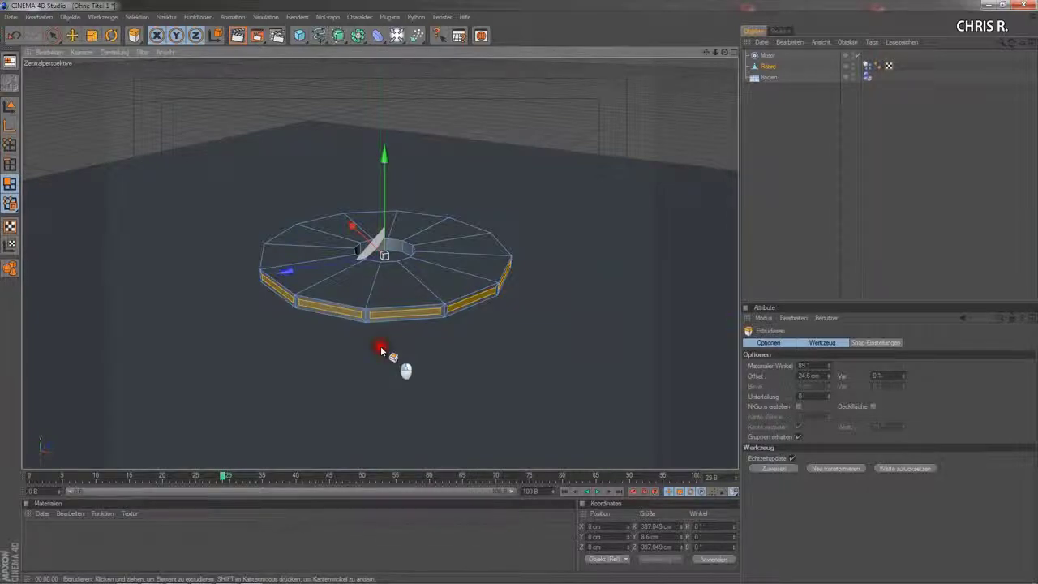
Extrude the inset rim faces 389 cm outward into twelve blades, then rewind to the first frame.
drag(380, 345, 519, 292)
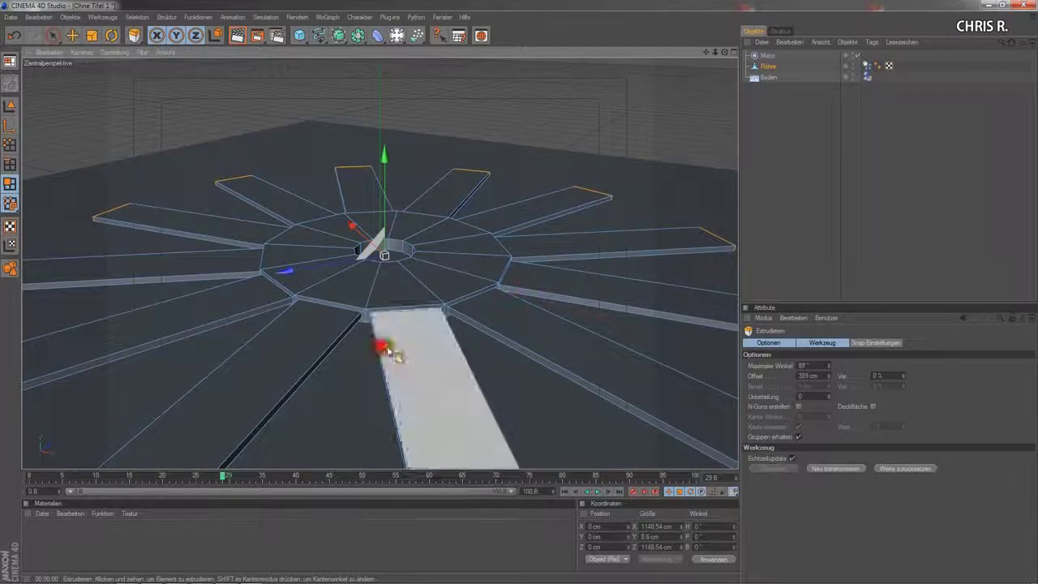
drag(715, 52, 718, 56)
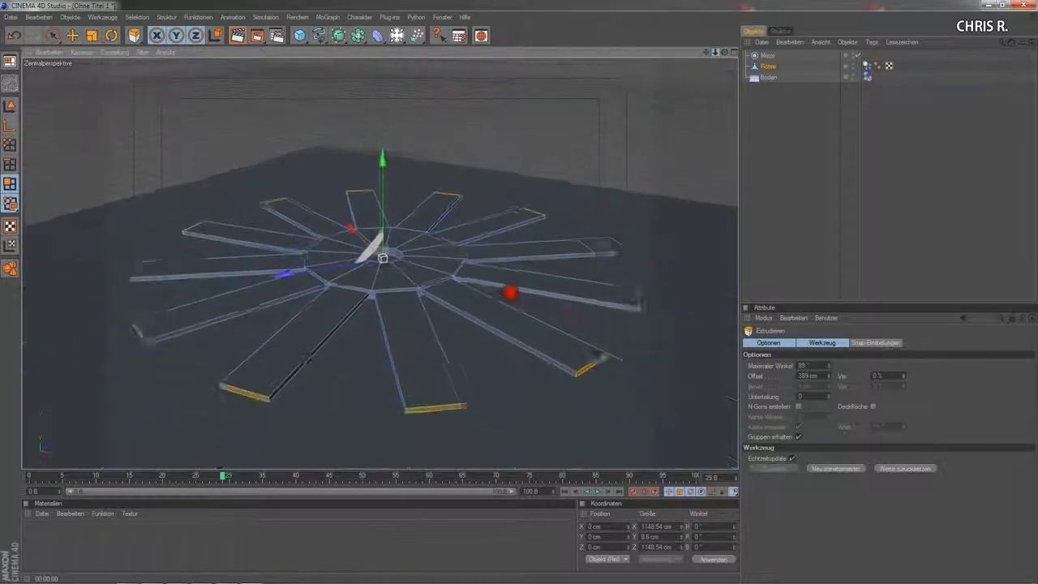
click(565, 492)
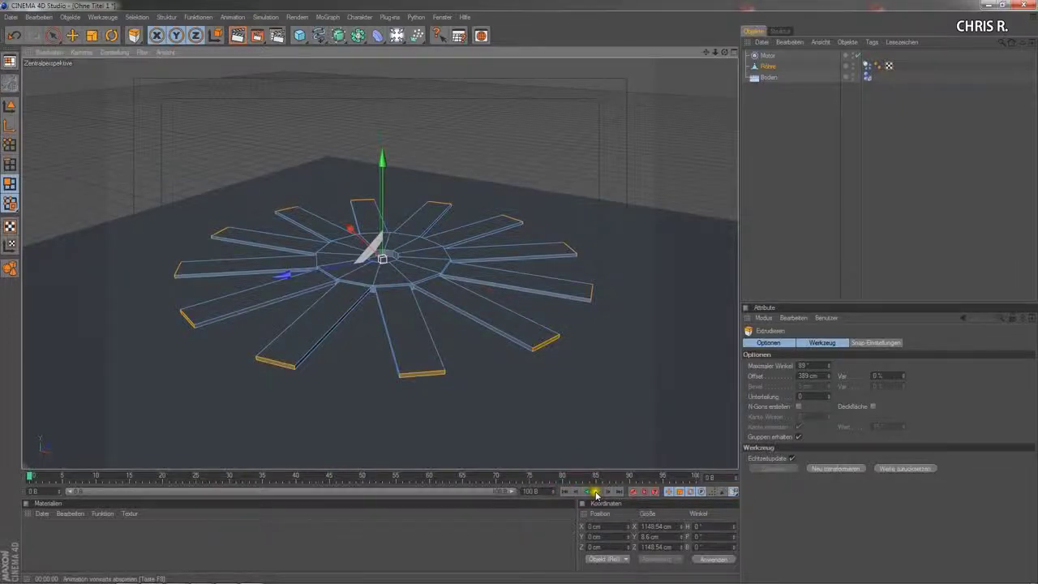
Test-play the wheel, then confirm Röhre's Dynamics Body collision shape is Bewegtes Mesh.
click(596, 492)
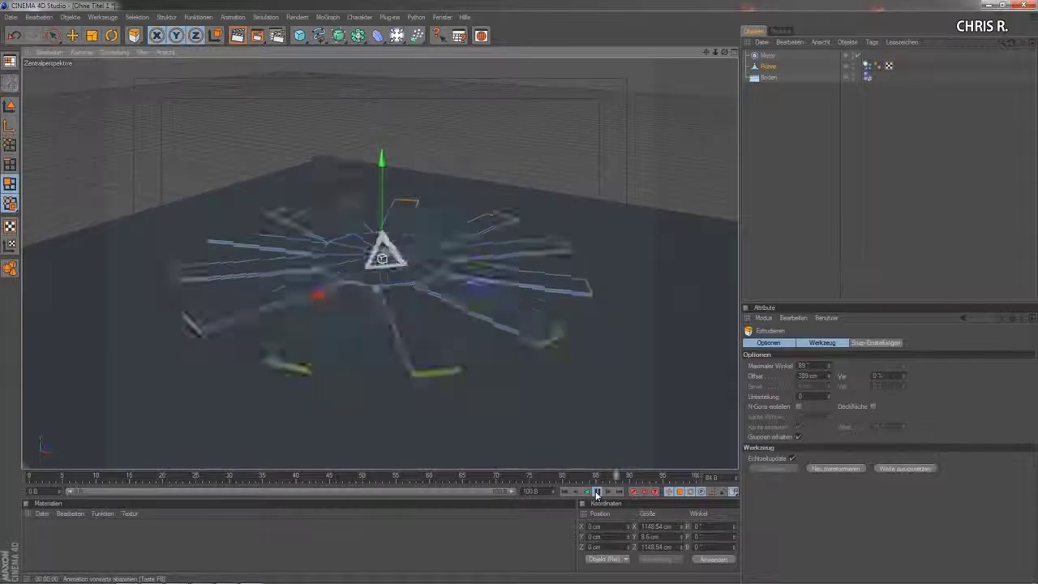
click(596, 492)
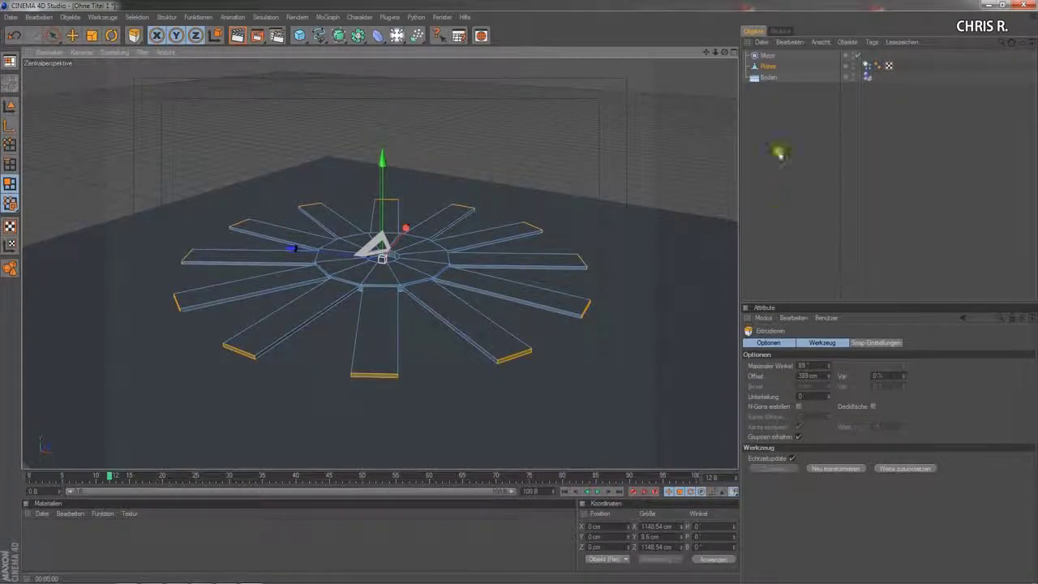
click(768, 67)
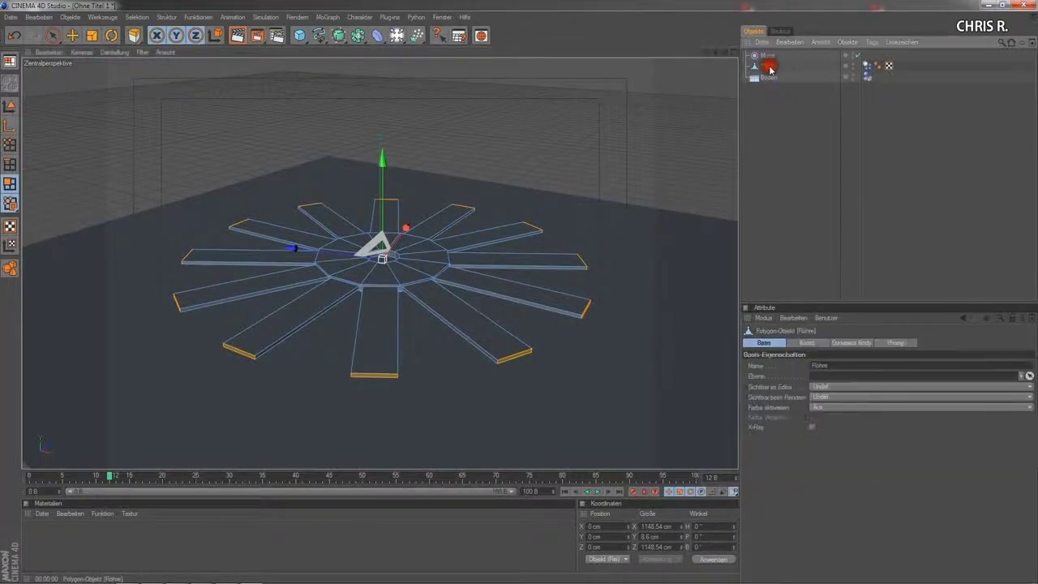
click(867, 67)
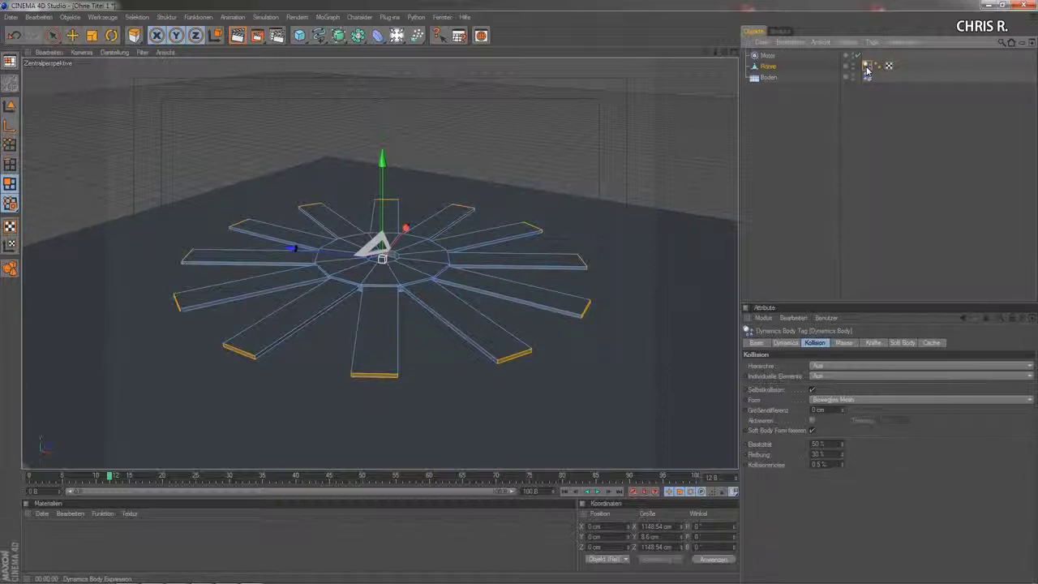
click(815, 342)
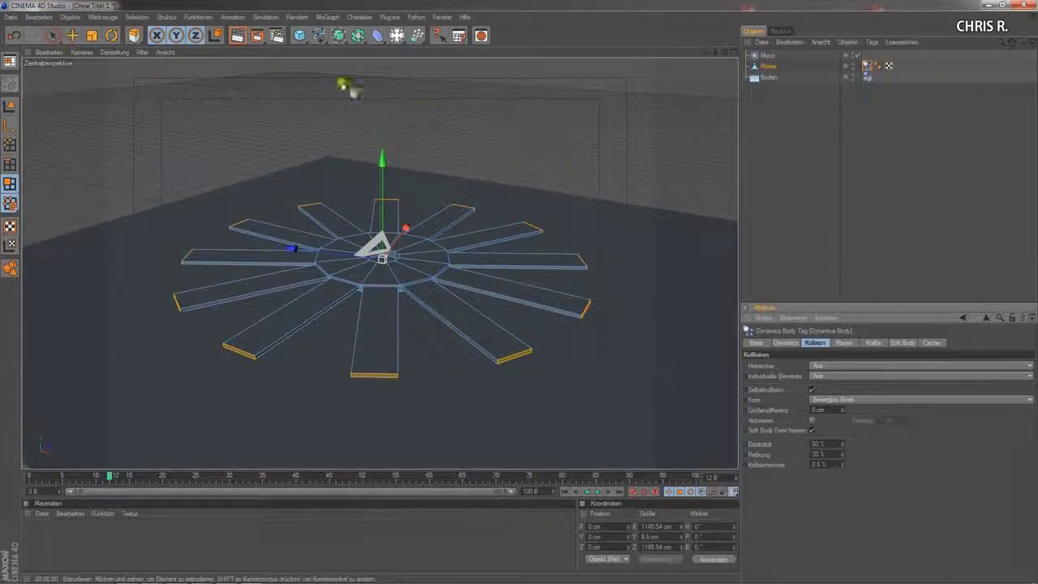
click(299, 36)
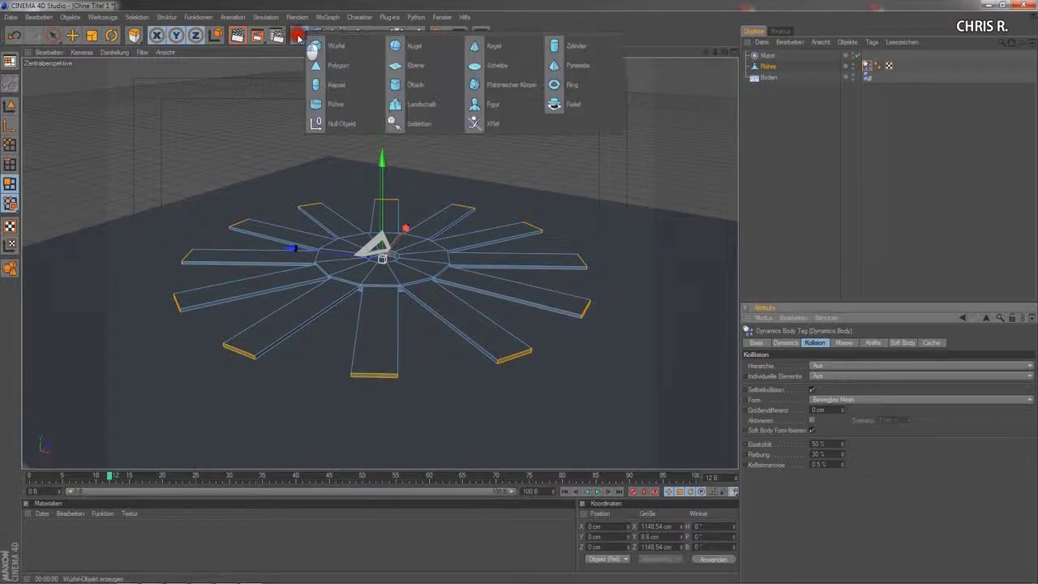
Add a scaled-down Kugel sphere raised on Y above the hub, plus a MoGraph Klon cloner.
drag(299, 38, 413, 43)
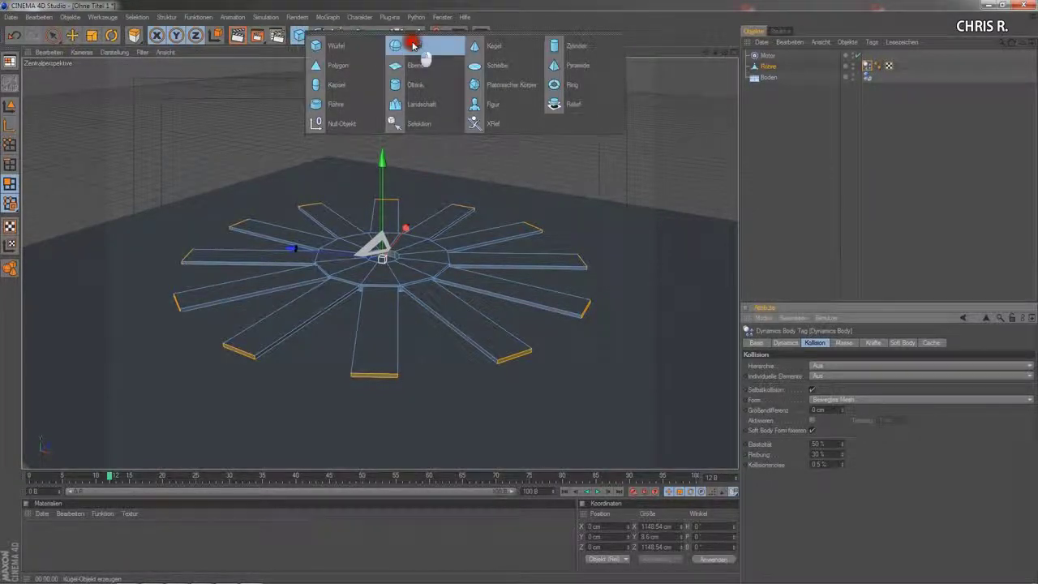
click(412, 44)
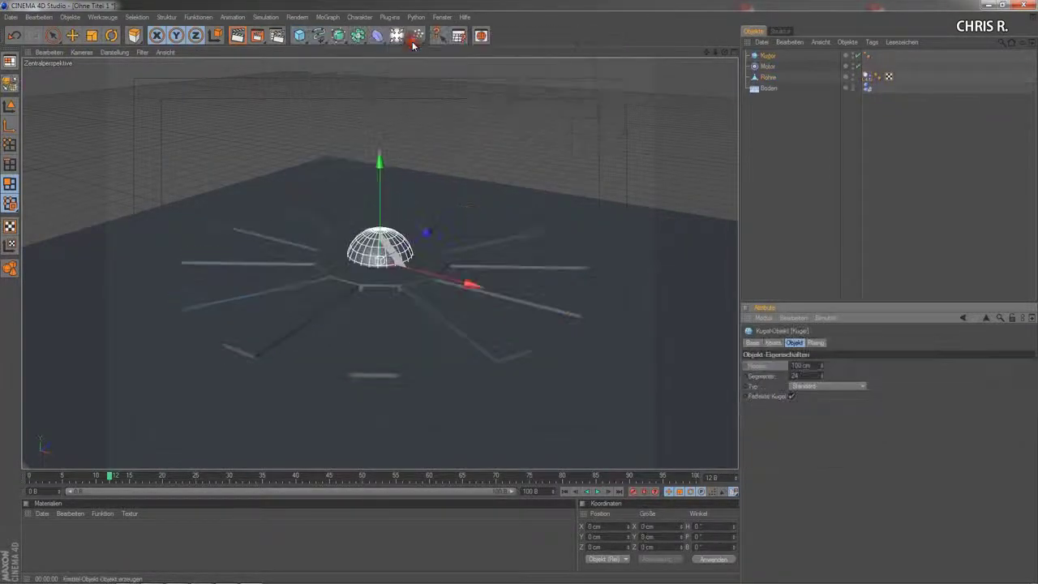
click(92, 35)
drag(505, 292, 519, 292)
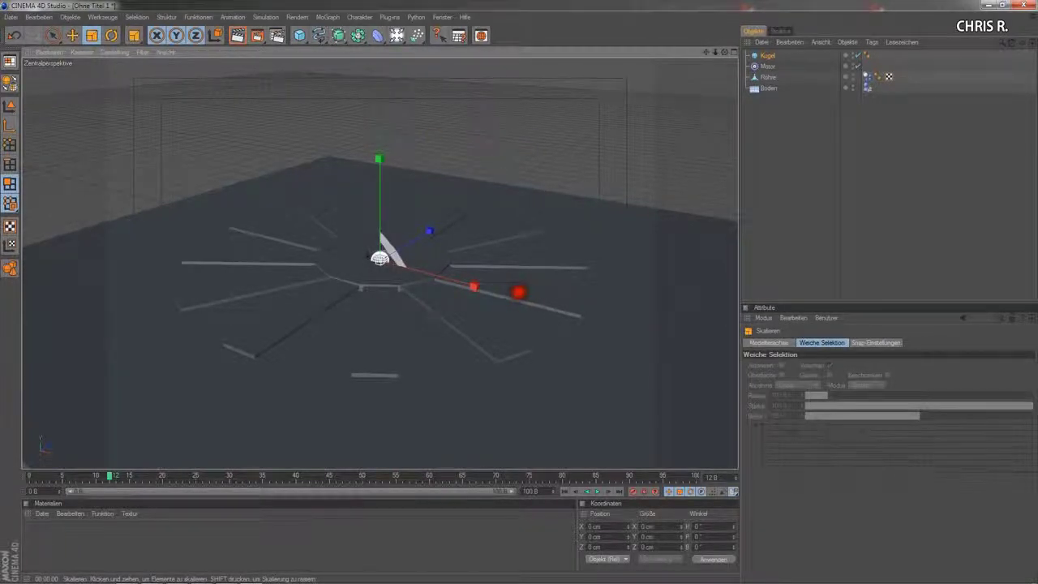
click(72, 35)
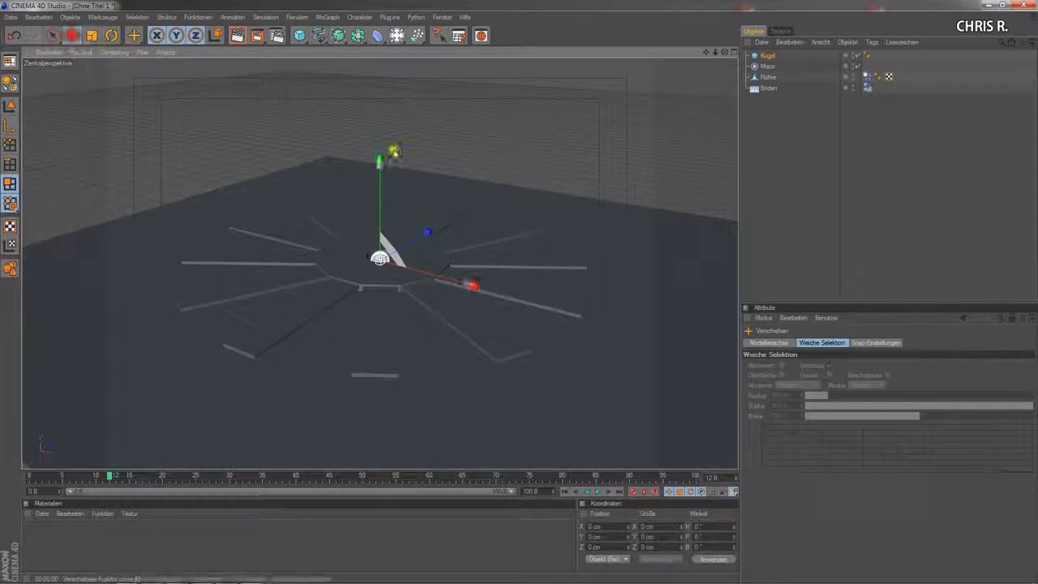
drag(380, 190, 377, 157)
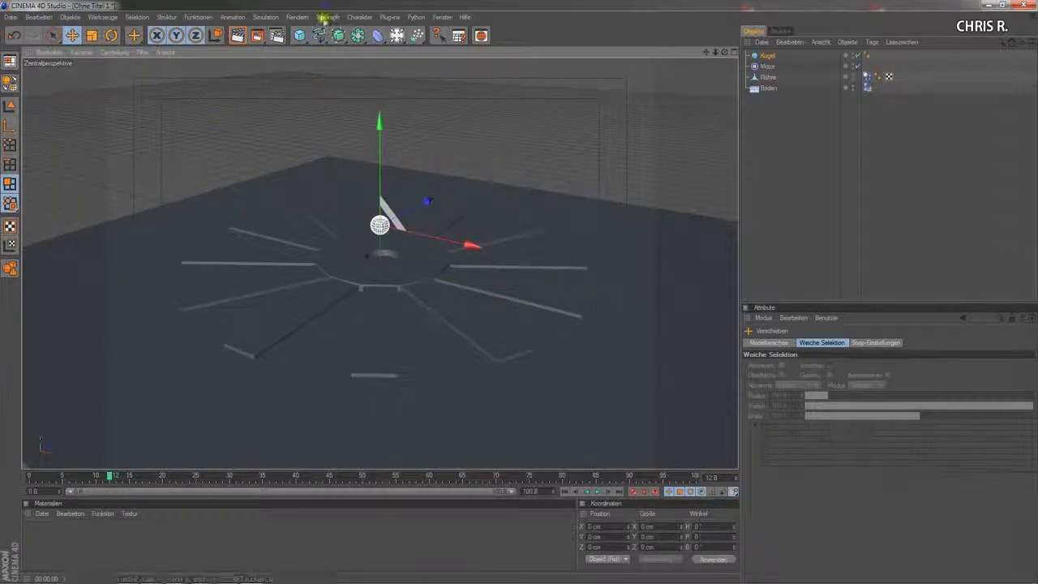
click(325, 18)
click(341, 95)
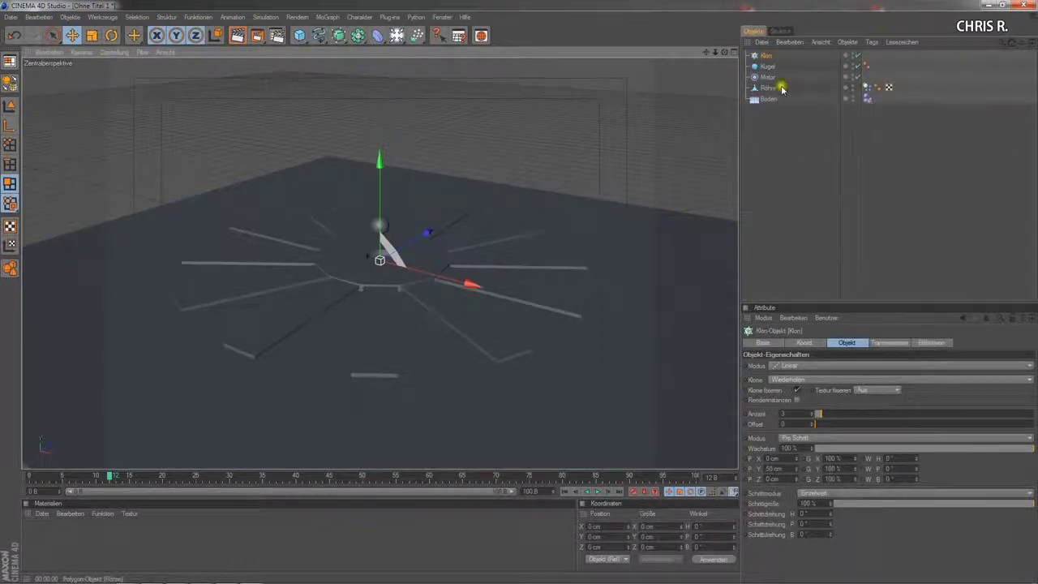
Nest Kugel under Klon, set Anzahl to 10, and lift the sphere column above the hub.
drag(771, 57, 767, 63)
drag(784, 68, 770, 62)
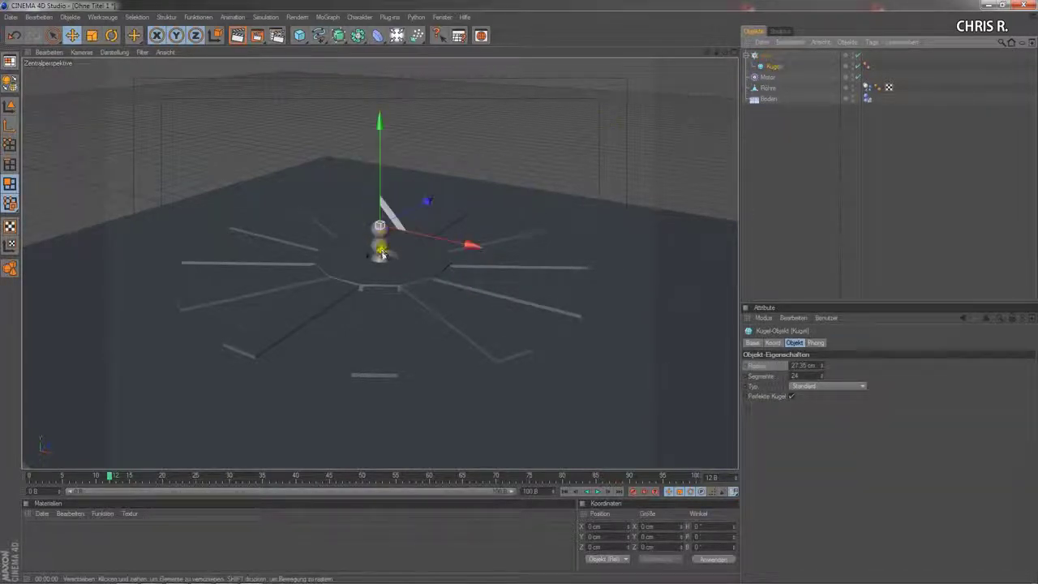
drag(774, 66, 763, 60)
drag(822, 415, 838, 414)
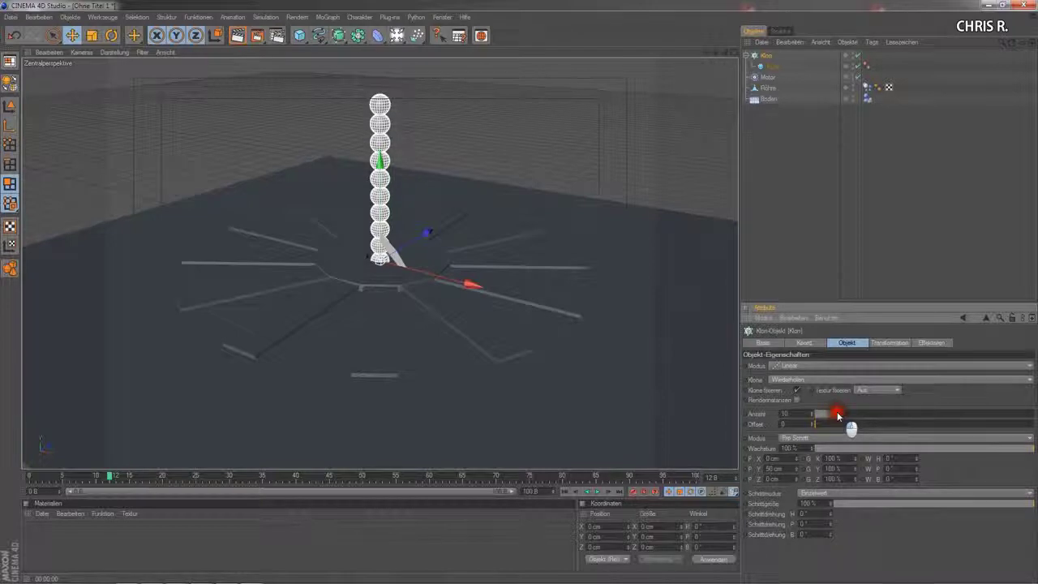
drag(519, 292, 519, 292)
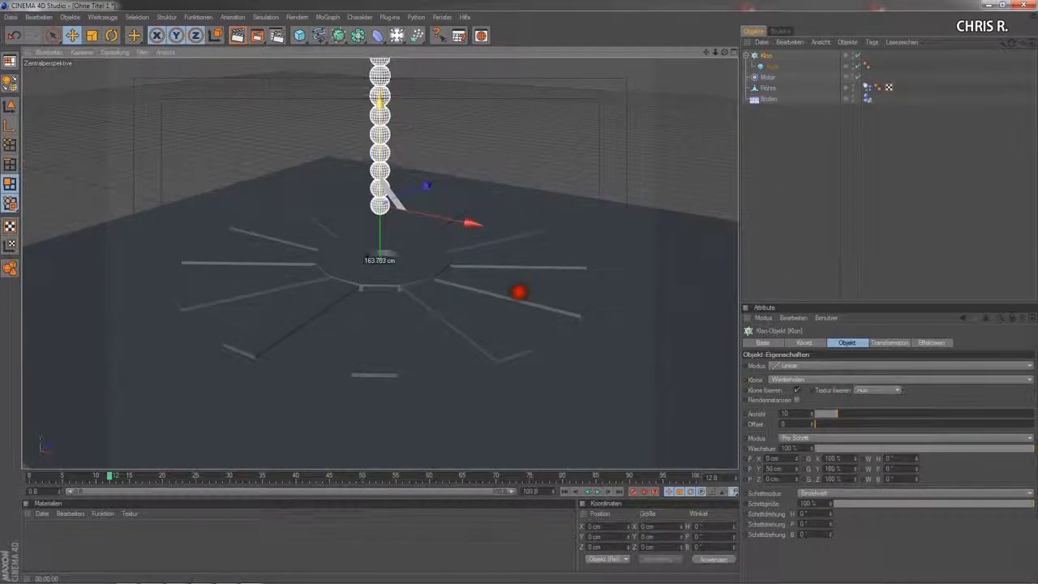
Give the cloned Kugel a Dynamics Body tag, test the drop, and rewind to the start.
click(767, 66)
right_click(772, 71)
mouse_move(805, 105)
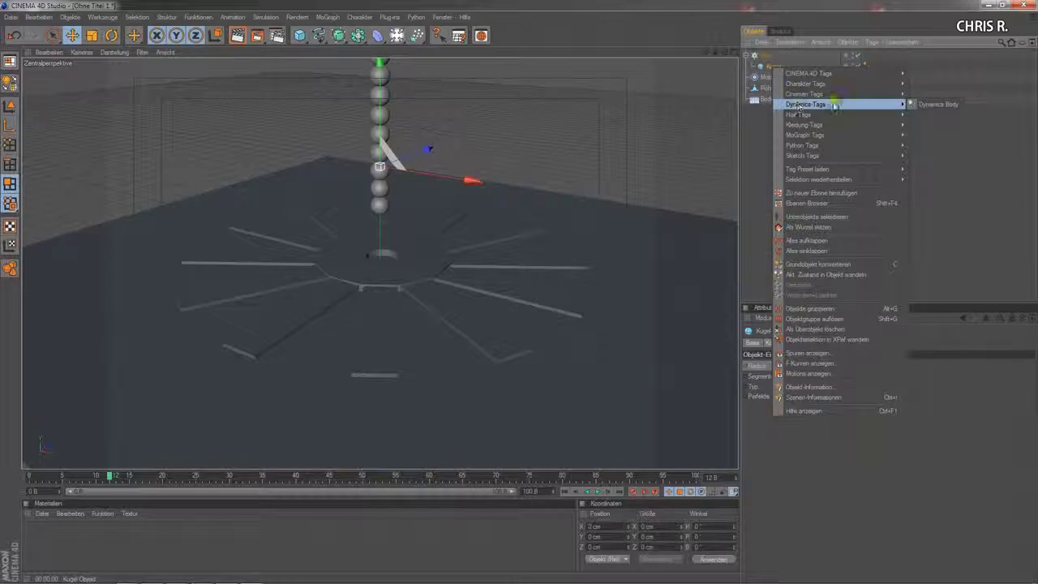
click(935, 104)
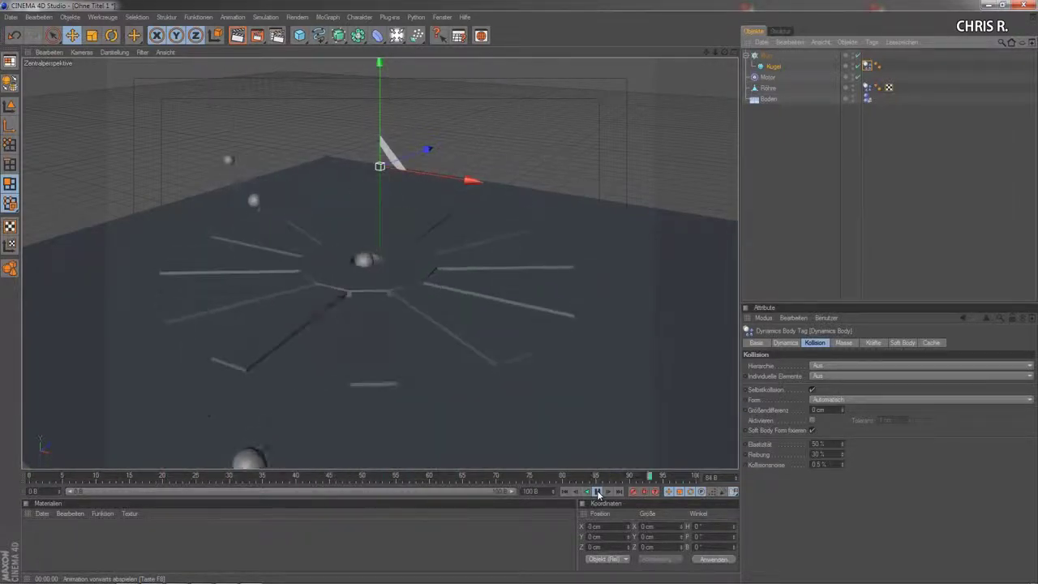
click(596, 492)
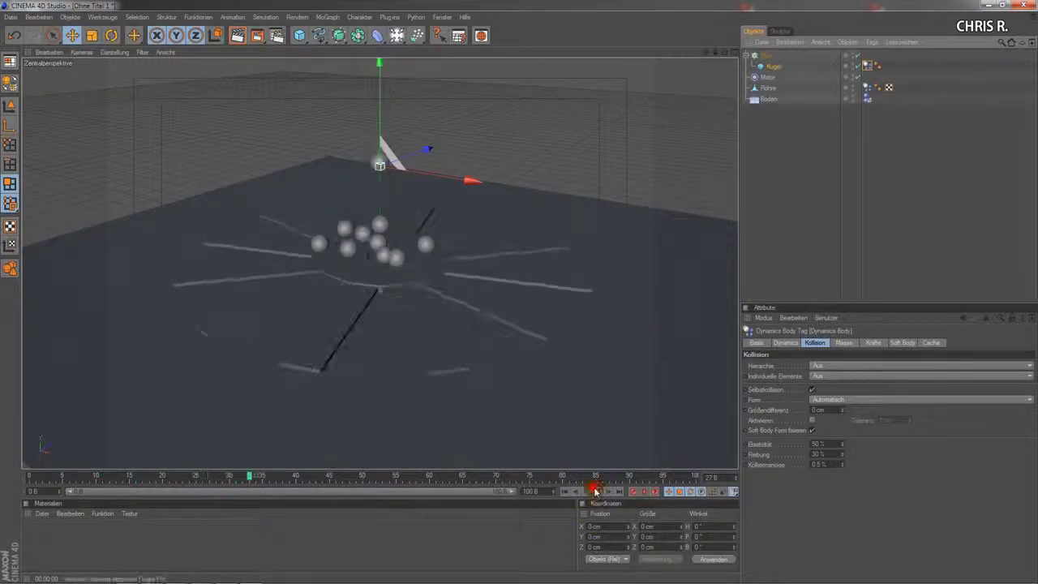
click(567, 492)
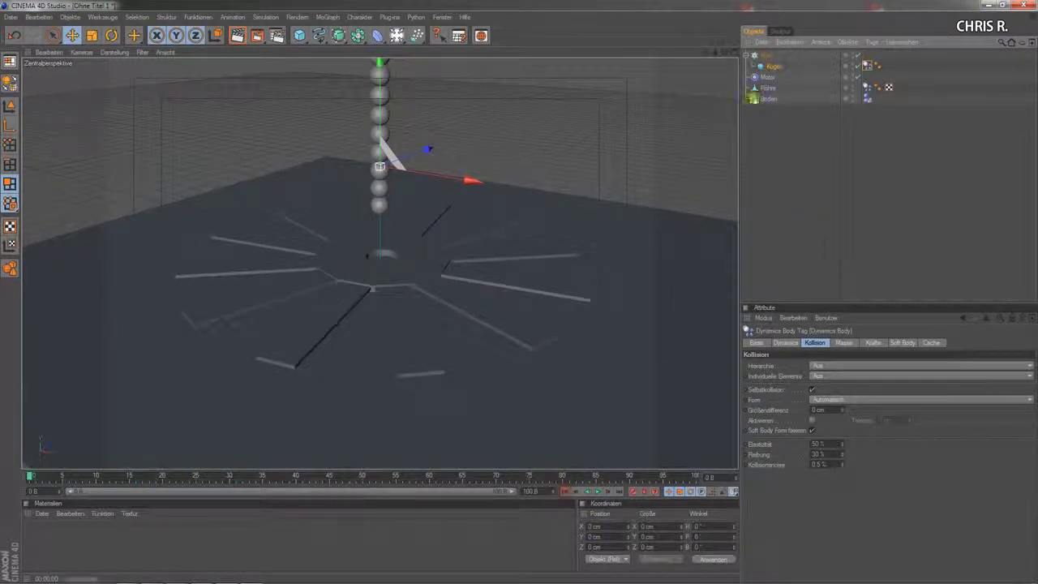
Set the Motor's Drehmoment to 30, then rewind and play the sphere-drop simulation.
click(766, 77)
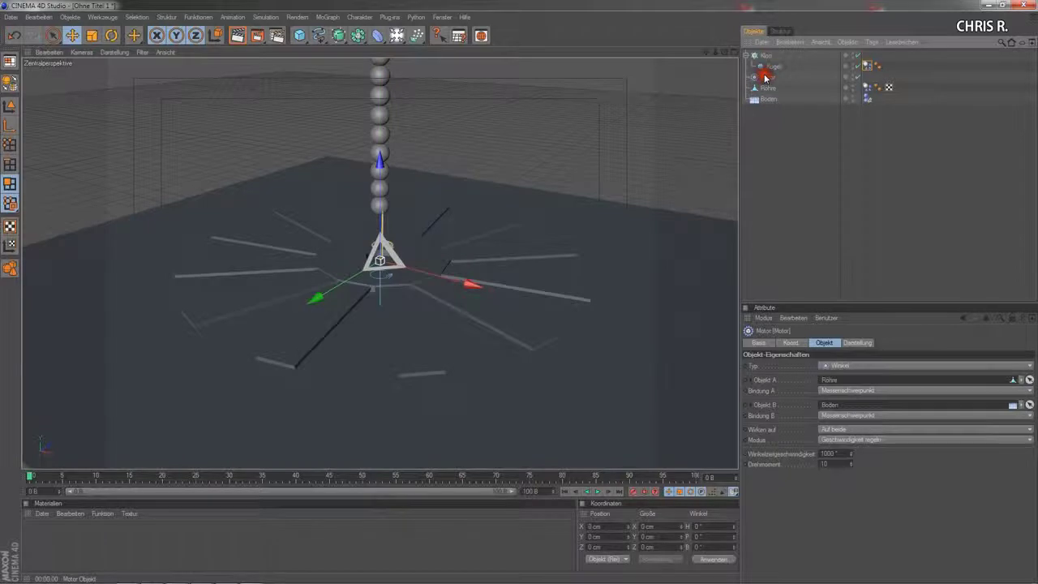
double_click(835, 465)
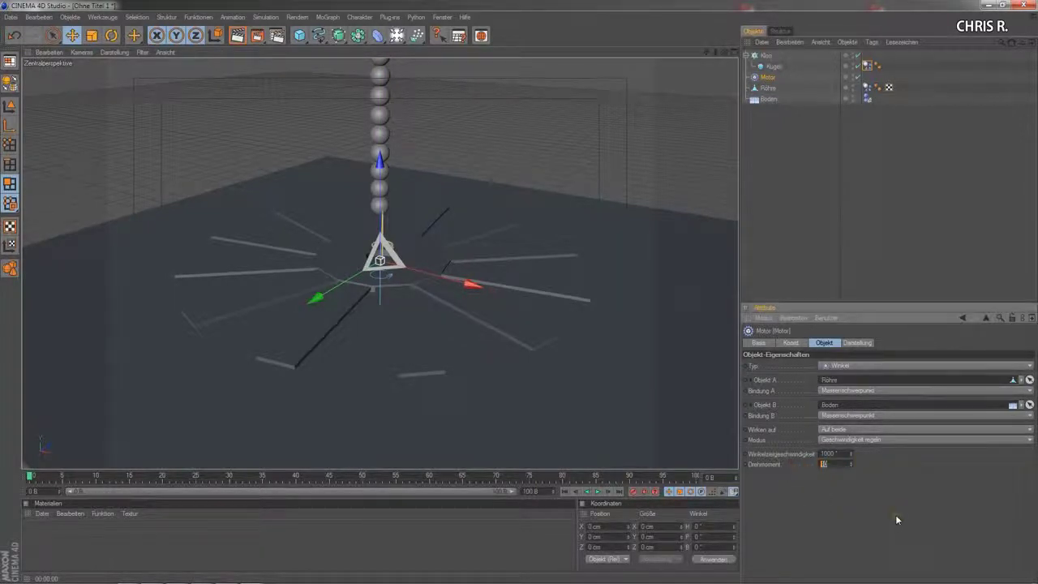
text(2)
text(0)
key(Return)
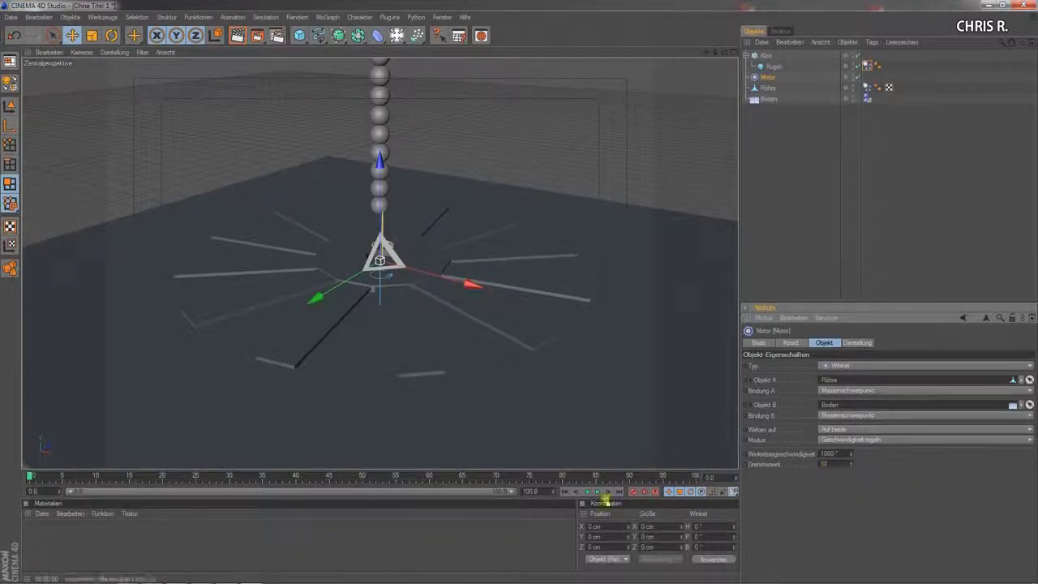
click(563, 492)
click(600, 493)
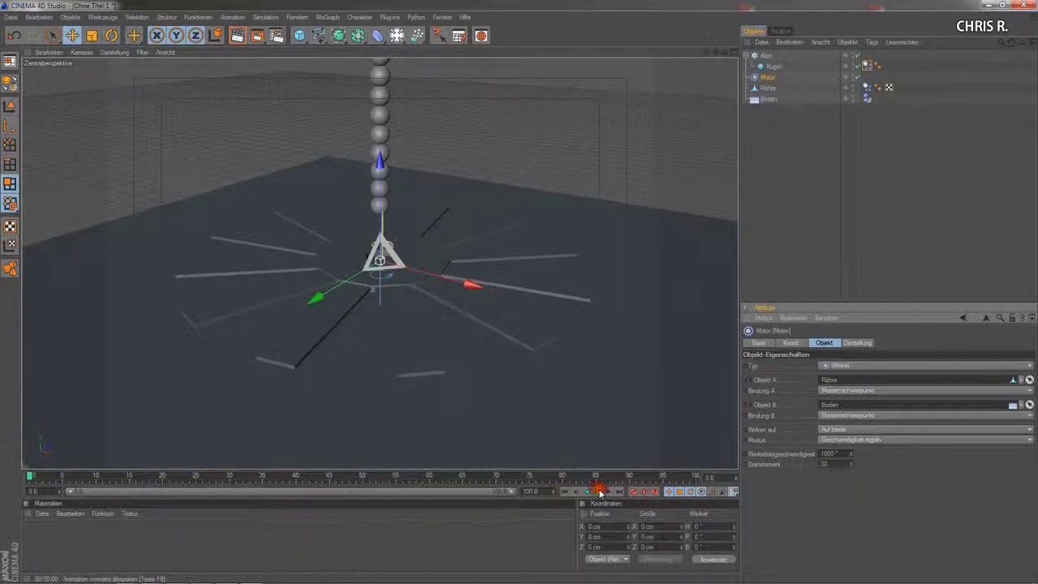